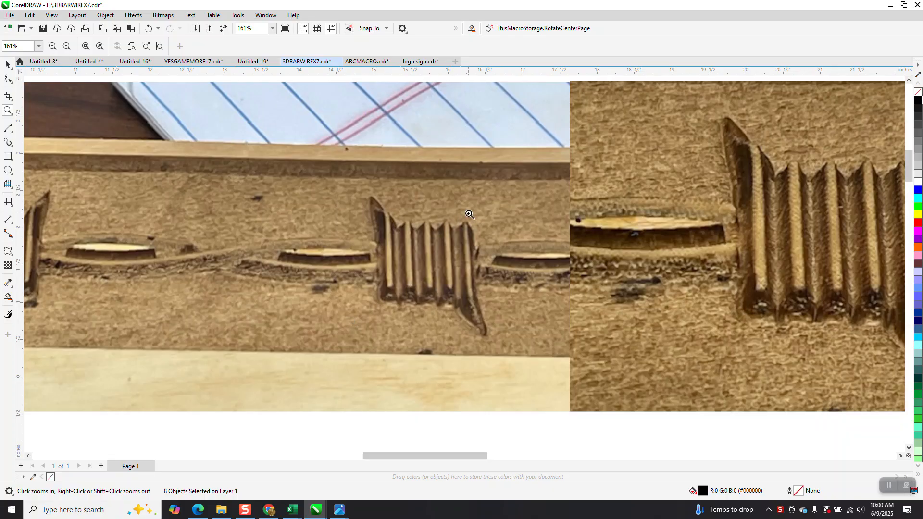
# Step: Examine the carved barbed-wire photos and the black, grey and outlined barbed-wire drawings up close
pyautogui.scroll(-2, 629, 338)
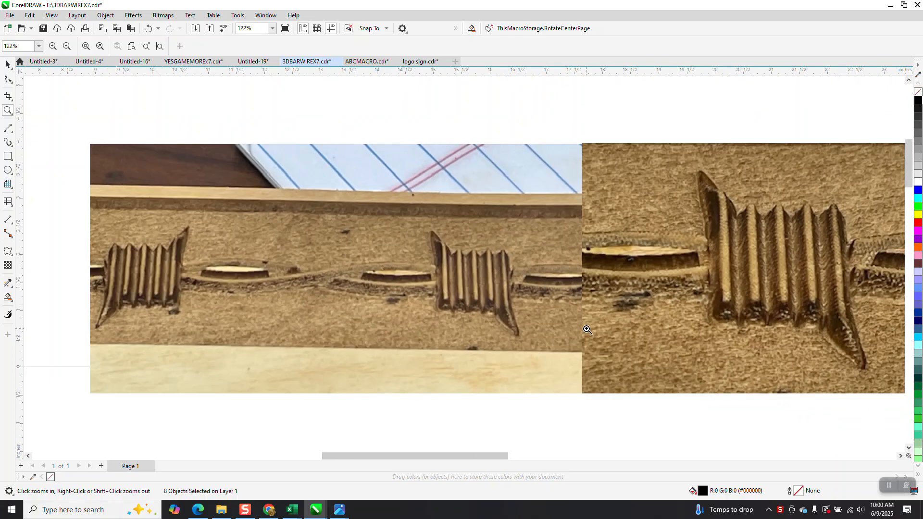
pyautogui.moveTo(665, 238); pyautogui.dragTo(796, 353)
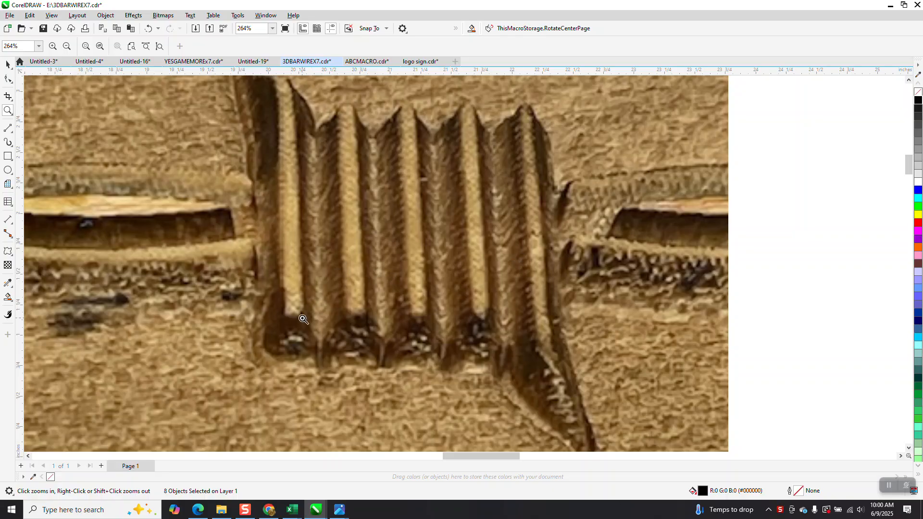
pyautogui.scroll(-5, 392, 277)
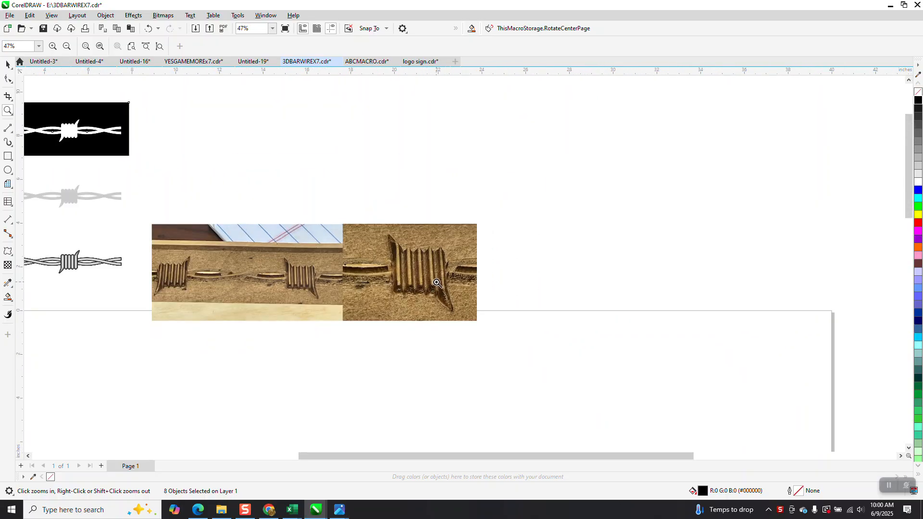
pyautogui.scroll(-2, 437, 283)
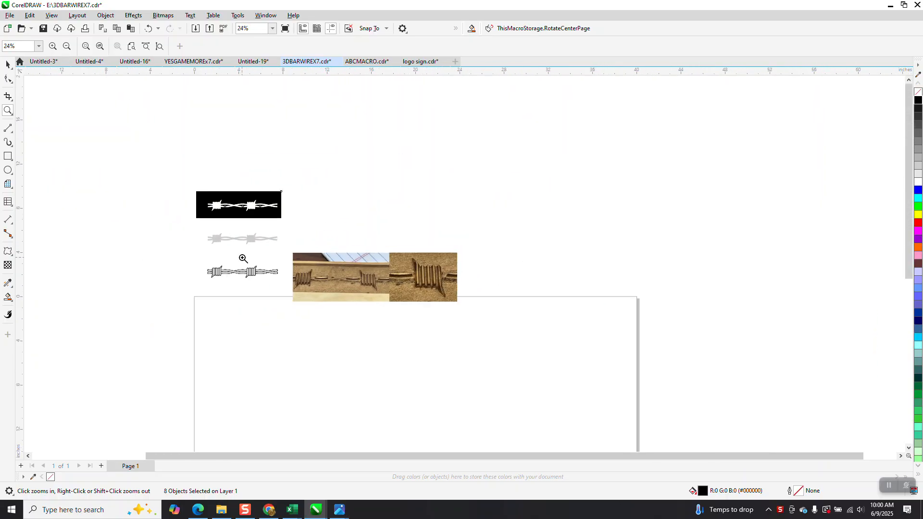
pyautogui.moveTo(193, 185); pyautogui.dragTo(296, 289)
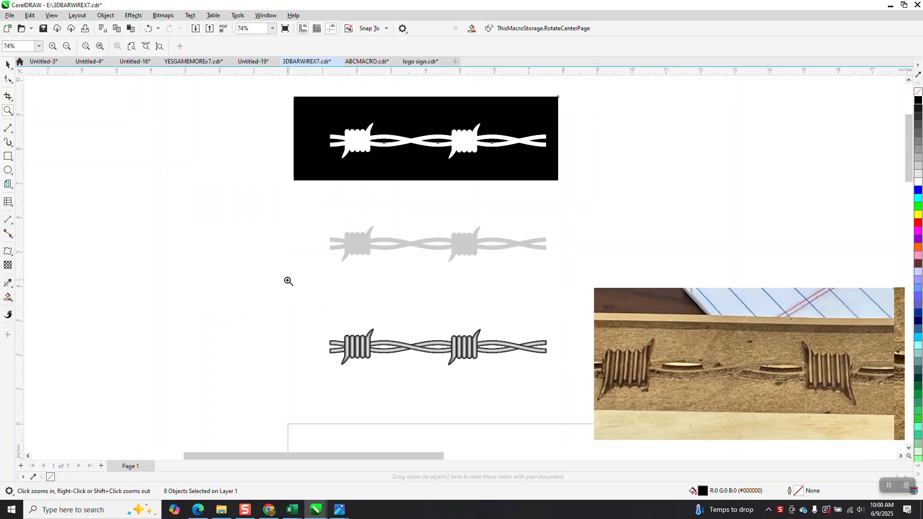
pyautogui.click(8, 64)
pyautogui.scroll(-2, 163, 193)
pyautogui.scroll(-2, 165, 194)
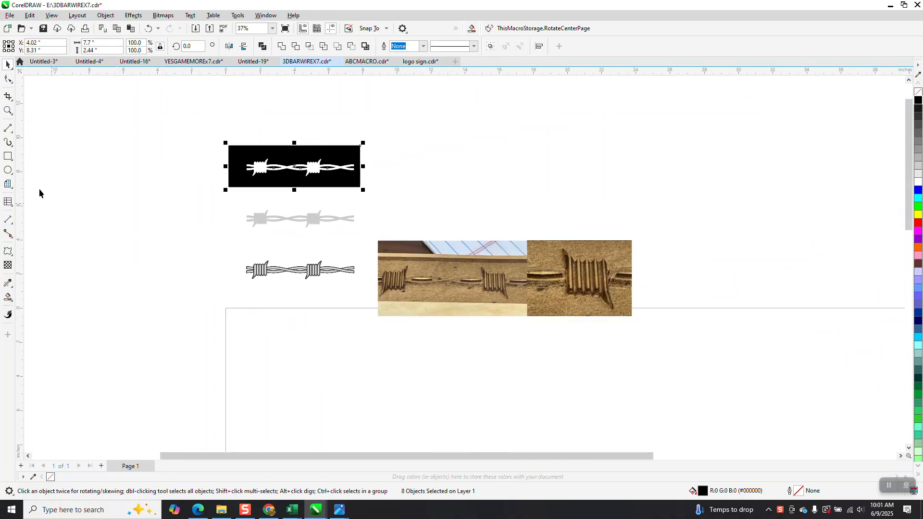
# Step: Draw a horizontal 2-Point Line about 7.42 in long on the page below the barbed-wire drawings
pyautogui.click(12, 134)
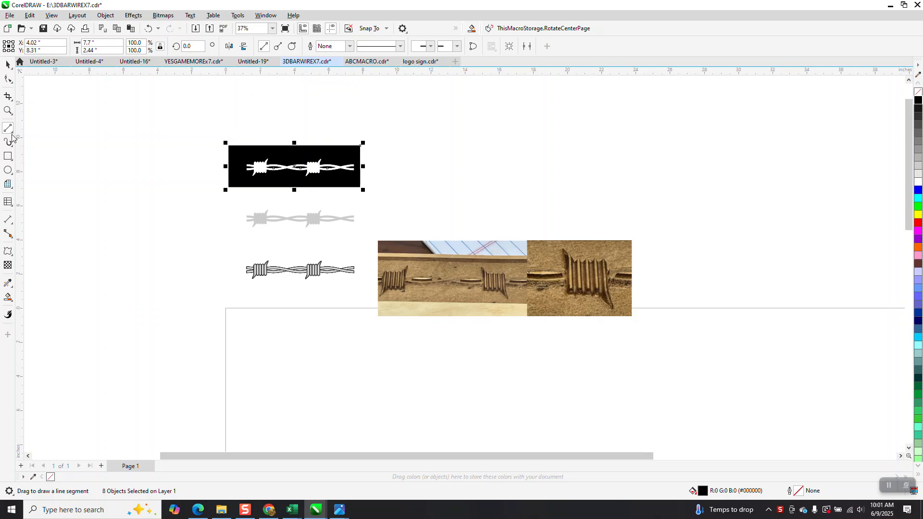
pyautogui.click(12, 133)
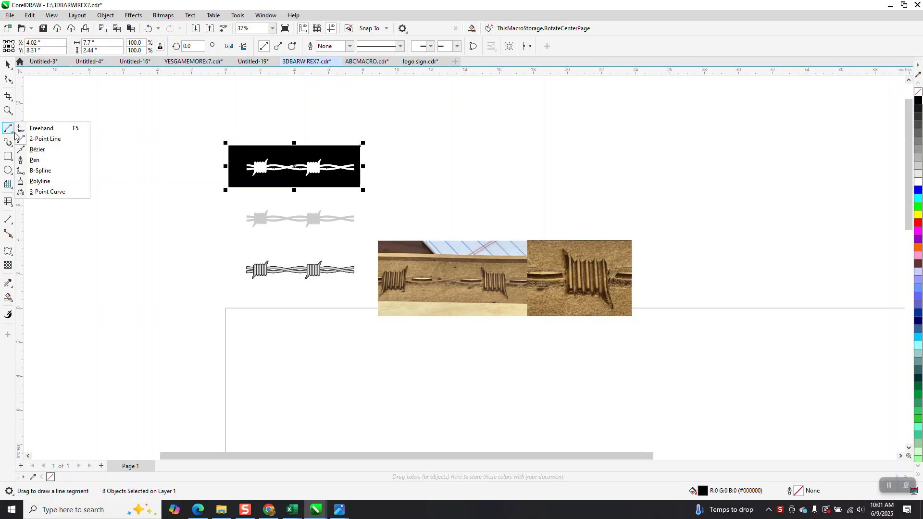
pyautogui.click(57, 140)
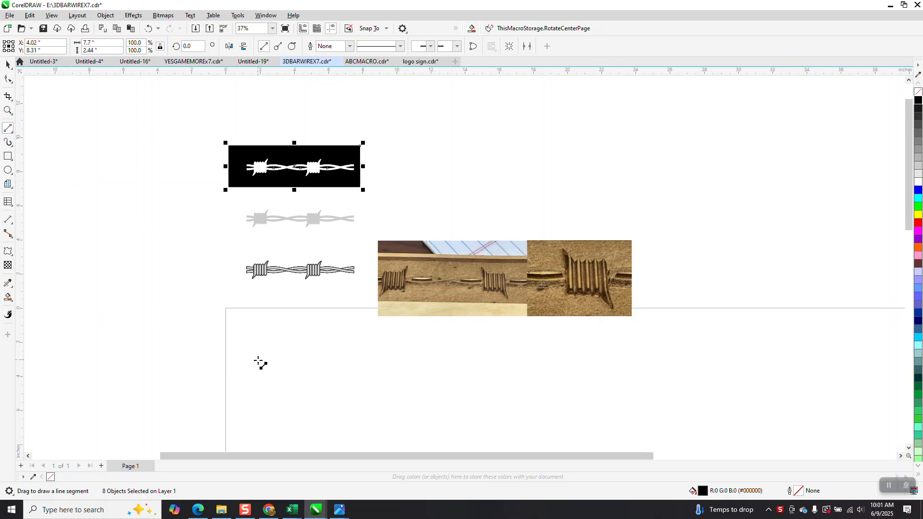
pyautogui.moveTo(240, 359)
pyautogui.mouseDown()
pyautogui.moveTo(349, 331)
pyautogui.moveTo(373, 359)
pyautogui.mouseUp()
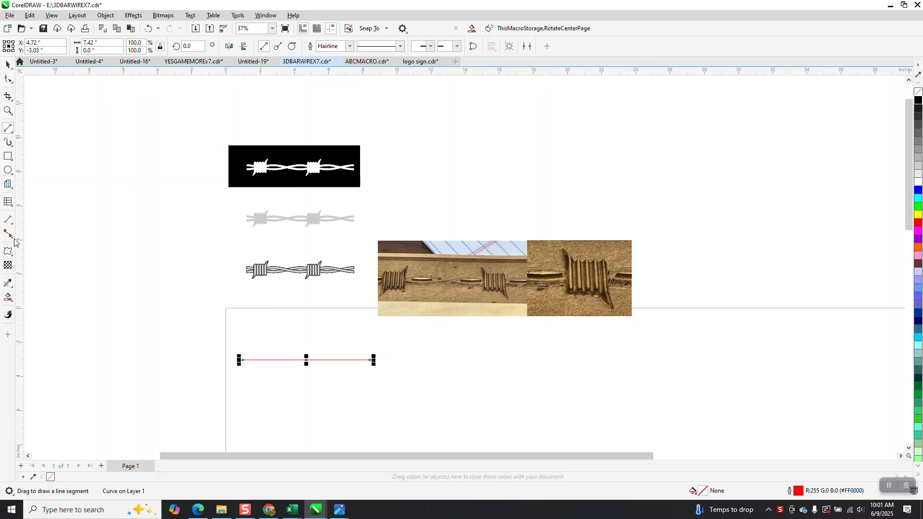
# Step: Apply a smooth zipper distortion to the line with frequency 4 and amplitude 16
pyautogui.click(11, 258)
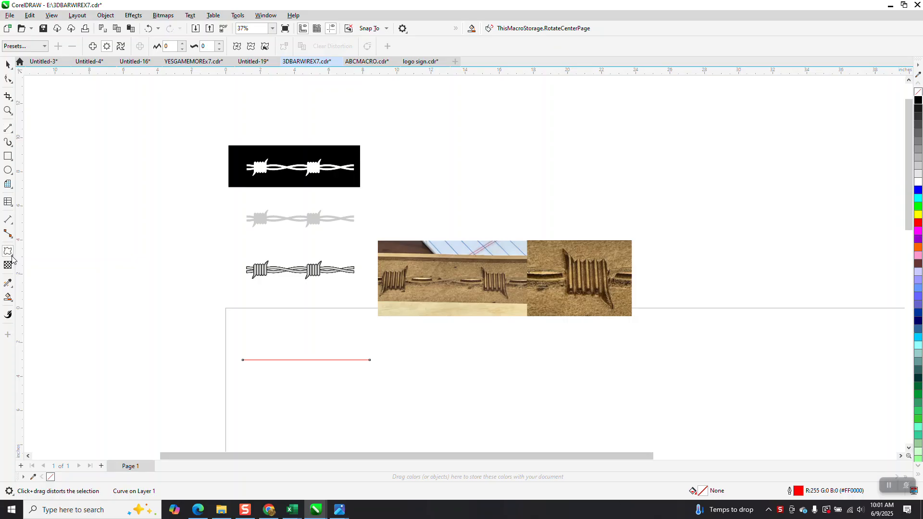
pyautogui.click(12, 259)
pyautogui.click(42, 281)
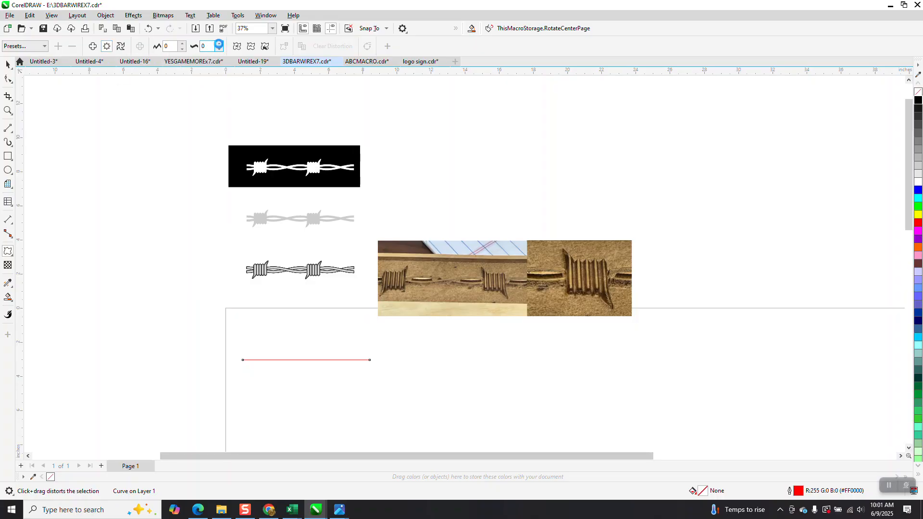
pyautogui.doubleClick(219, 46)
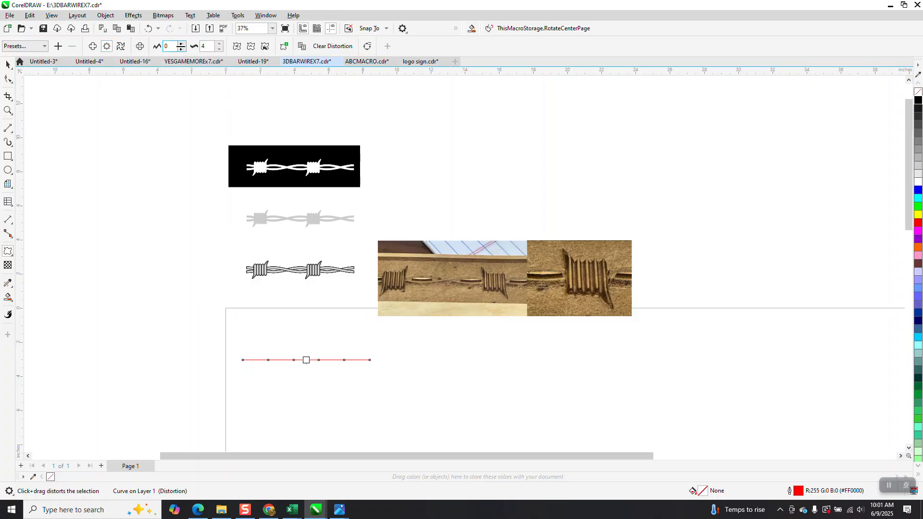
pyautogui.doubleClick(183, 44)
pyautogui.doubleClick(183, 43)
pyautogui.doubleClick(182, 43)
pyautogui.doubleClick(183, 43)
pyautogui.doubleClick(183, 44)
pyautogui.doubleClick(182, 44)
pyautogui.click(182, 44)
pyautogui.click(250, 47)
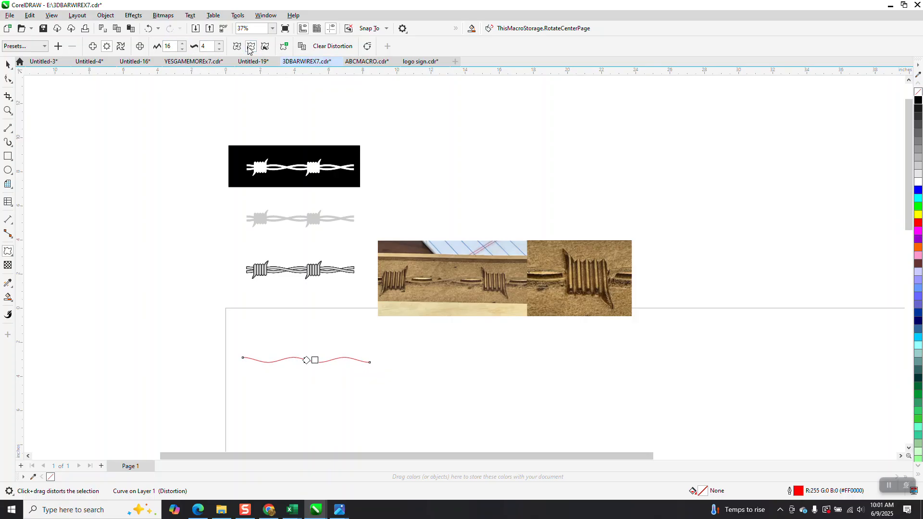
# Step: Set the wavy line's outline width to 0.1 in
pyautogui.click(7, 110)
pyautogui.moveTo(222, 345); pyautogui.dragTo(411, 380)
pyautogui.click(8, 64)
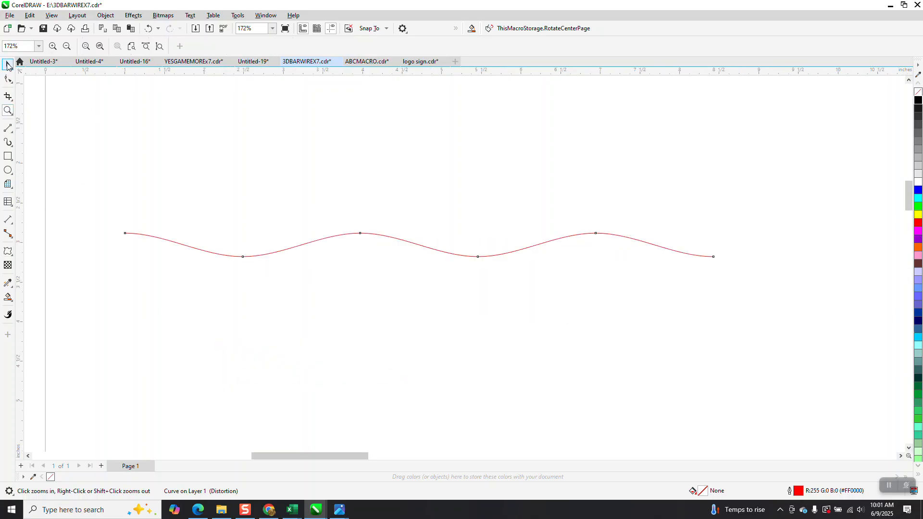
pyautogui.click(301, 47)
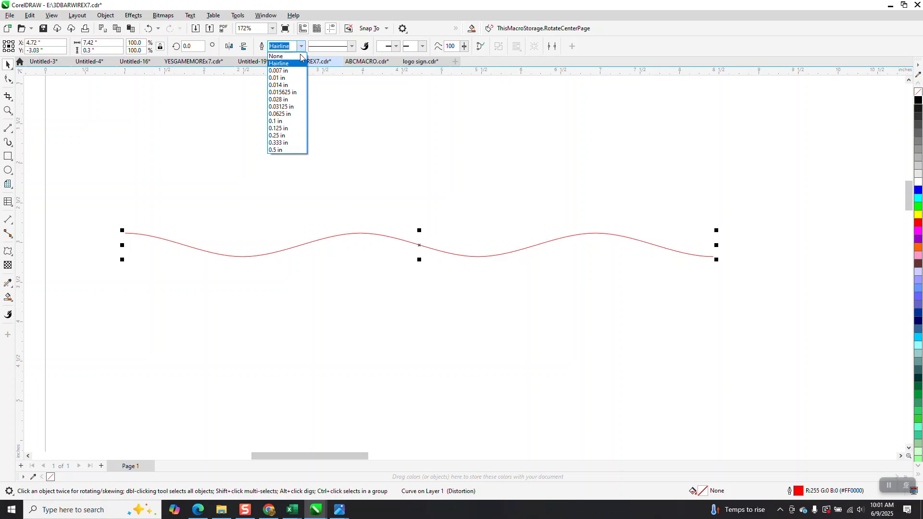
pyautogui.click(289, 89)
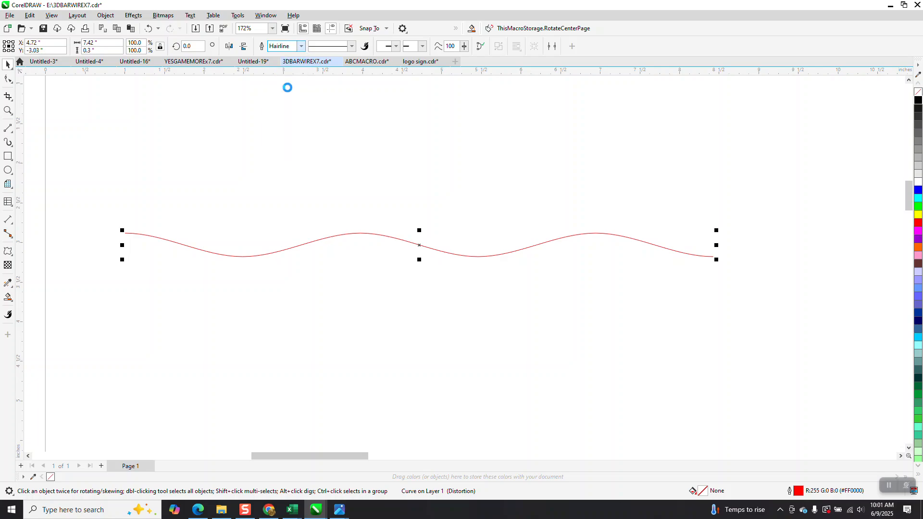
pyautogui.click(301, 46)
pyautogui.click(288, 121)
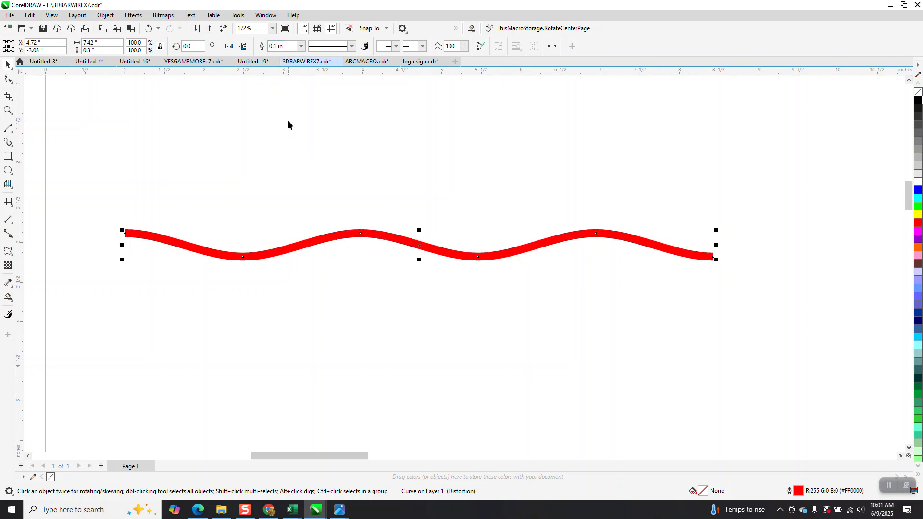
# Step: Convert the wavy line's outline to an object with no fill and a black outline
pyautogui.click(106, 17)
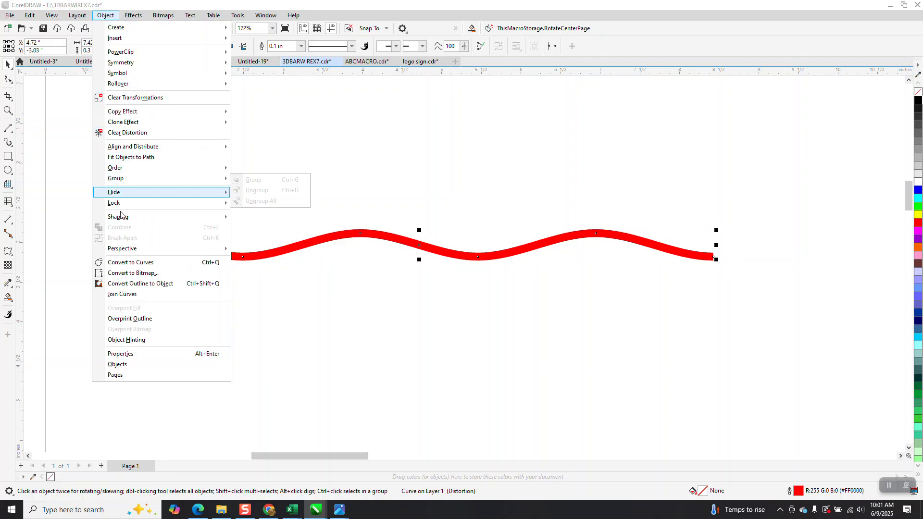
pyautogui.click(151, 284)
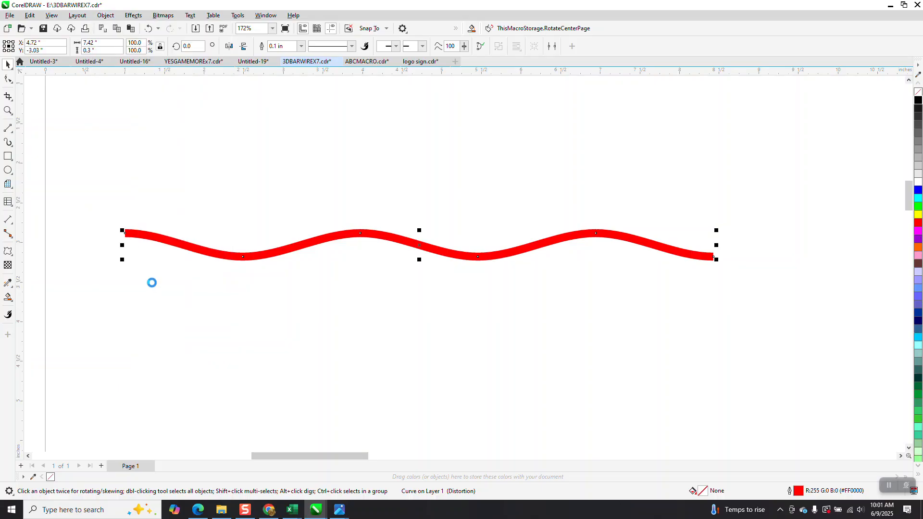
pyautogui.click(917, 94)
pyautogui.rightClick(917, 99)
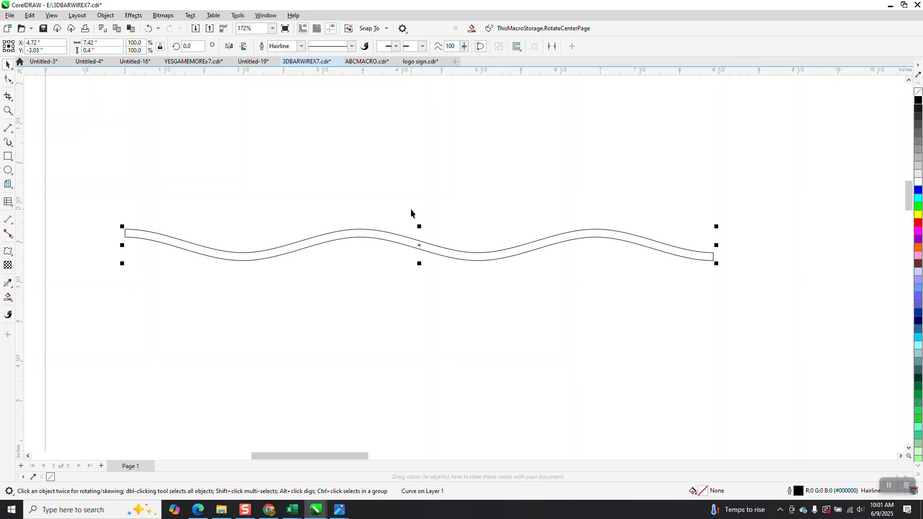
# Step: Set the wavy strip's outline width to 0.014 in and overlay a vertically mirrored copy to form the twisted wires
pyautogui.click(301, 46)
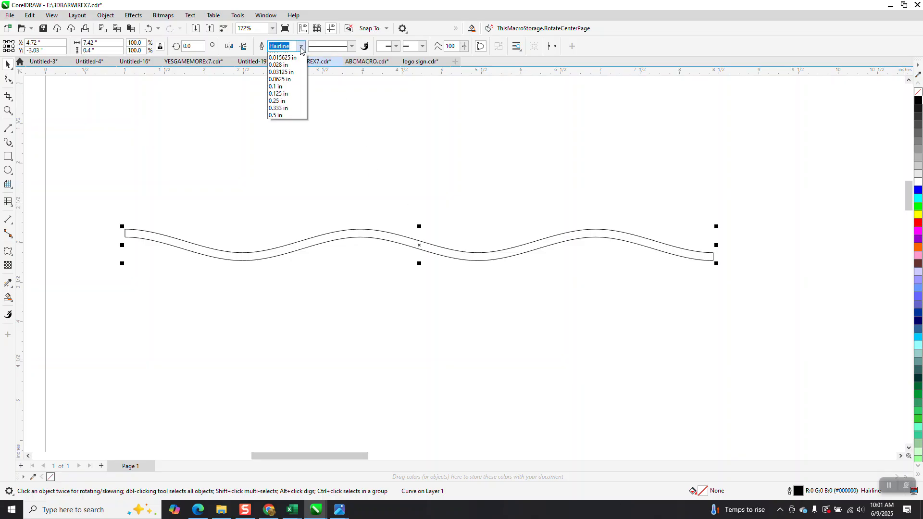
pyautogui.click(285, 71)
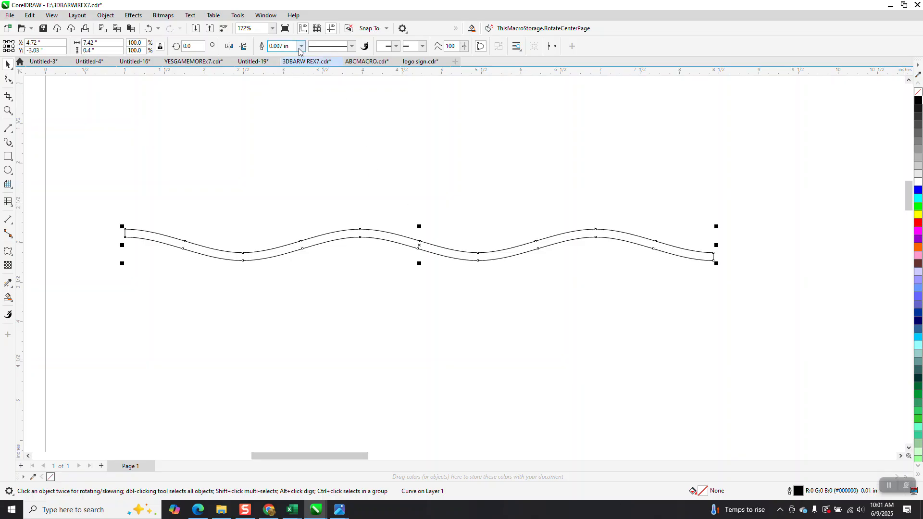
pyautogui.click(301, 46)
pyautogui.click(284, 86)
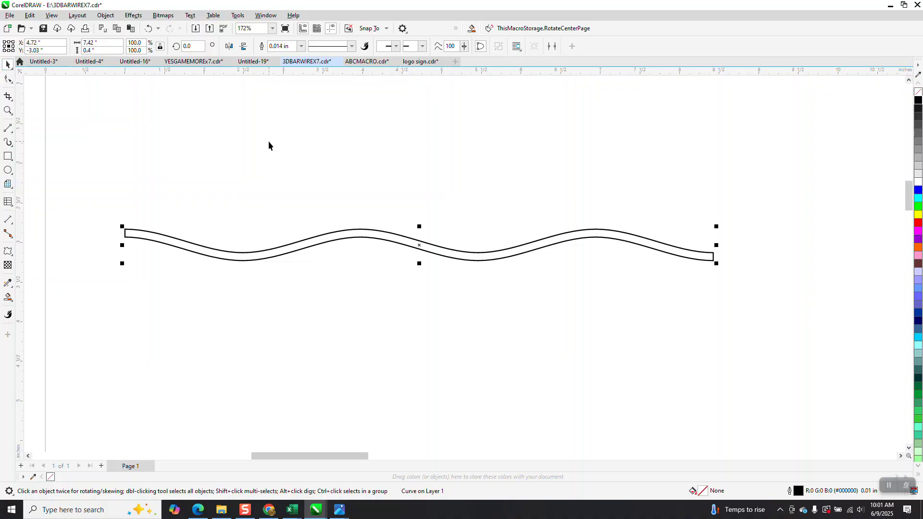
pyautogui.click(244, 47)
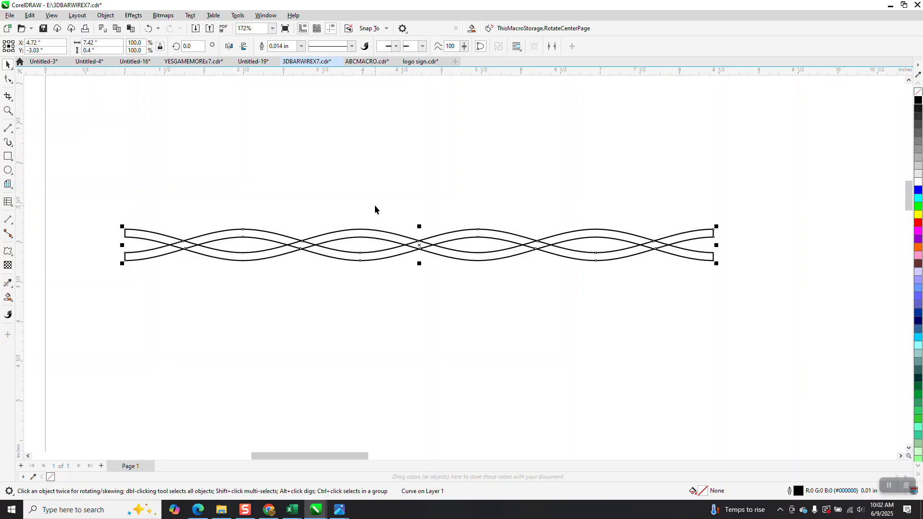
# Step: Draw a narrow upright rectangle just above the twisted wires, set its width to 0.15 in and outline it in black
pyautogui.scroll(-1, 371, 201)
pyautogui.scroll(-1, 461, 197)
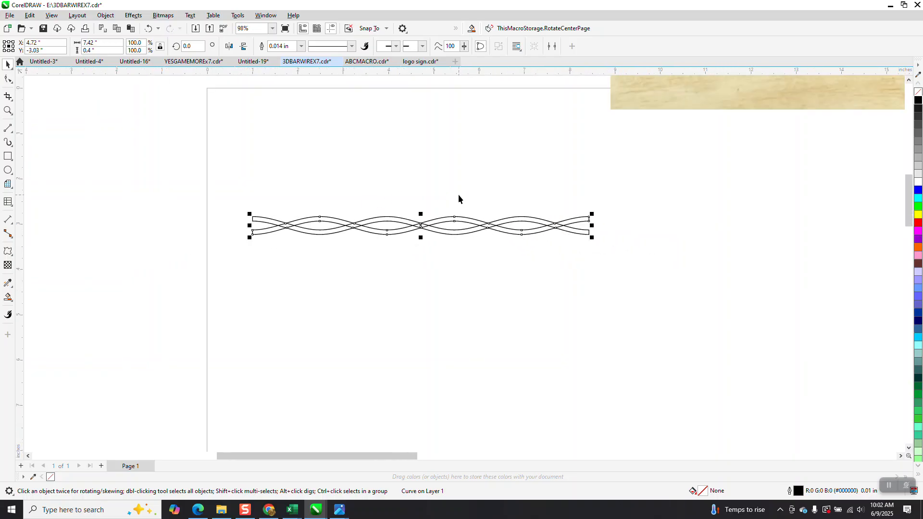
pyautogui.scroll(-1, 514, 219)
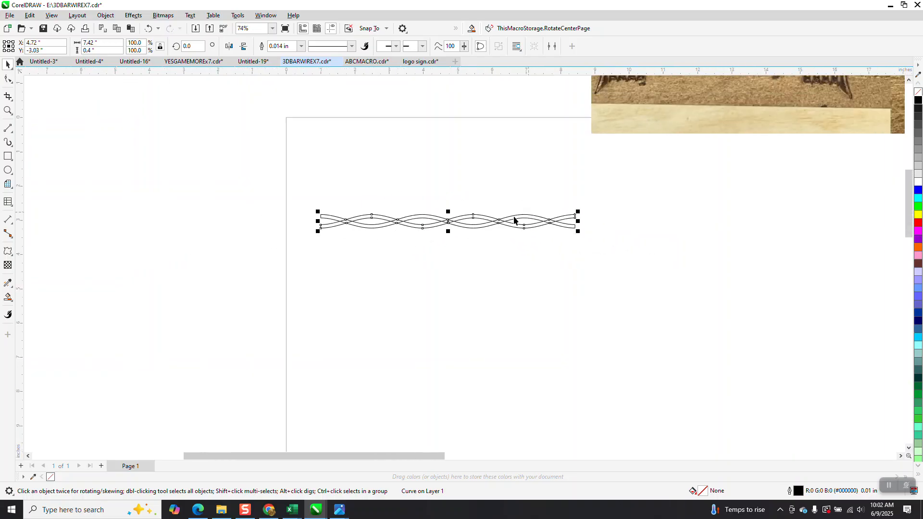
pyautogui.click(8, 156)
pyautogui.moveTo(363, 183); pyautogui.dragTo(358, 211)
pyautogui.click(94, 43)
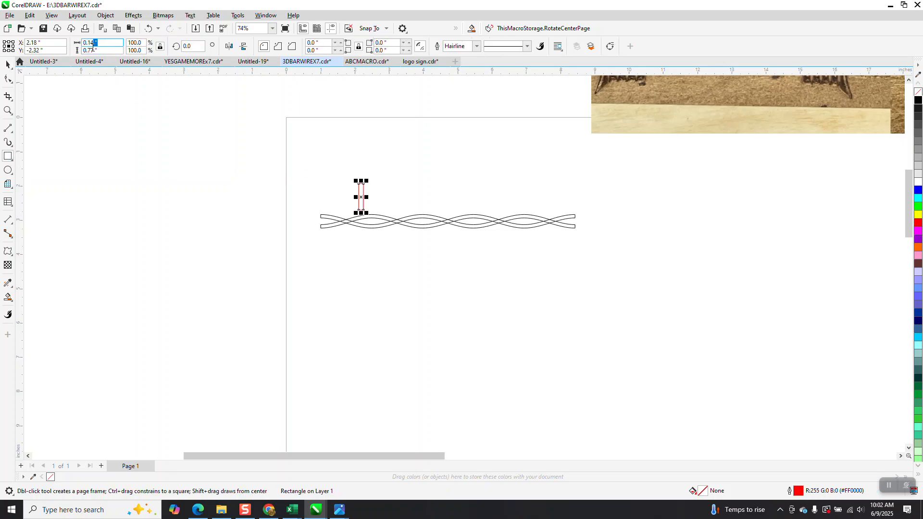
pyautogui.write('.15')
pyautogui.press('Return')
pyautogui.rightClick(917, 101)
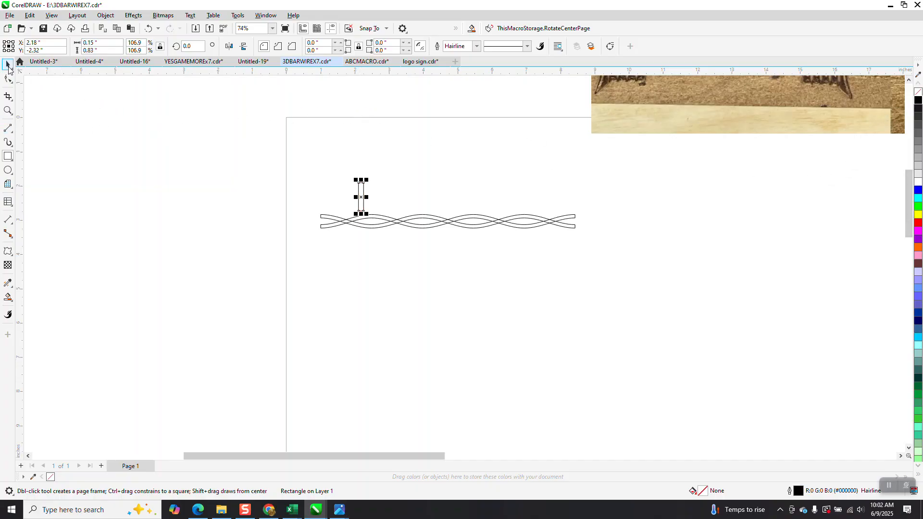
# Step: Set the document's nudge distance to 0.15 in with nothing selected
pyautogui.press('space')
pyautogui.click(347, 99)
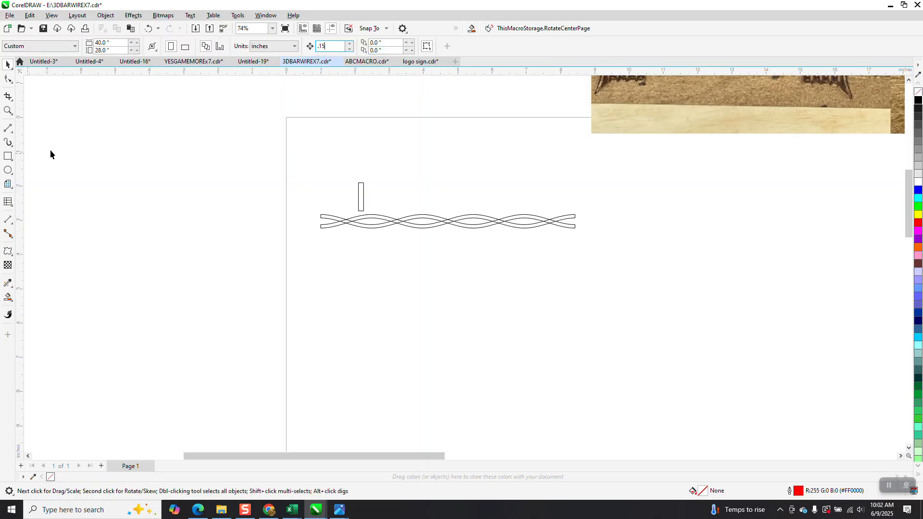
# Step: Set the rectangle's outline width to 0.014 in and round all its corners to 0.09 in
pyautogui.click(7, 110)
pyautogui.moveTo(320, 164); pyautogui.dragTo(433, 233)
pyautogui.click(8, 64)
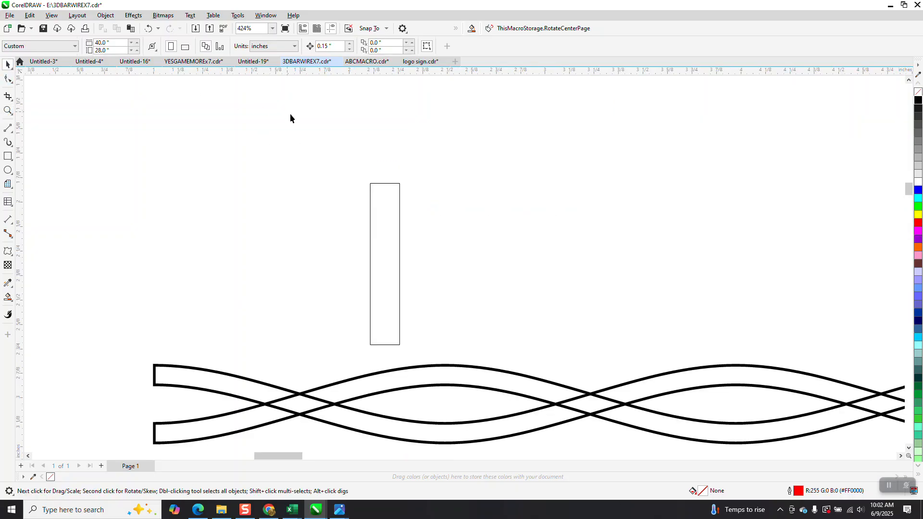
pyautogui.click(391, 188)
pyautogui.click(472, 48)
pyautogui.click(476, 46)
pyautogui.click(457, 84)
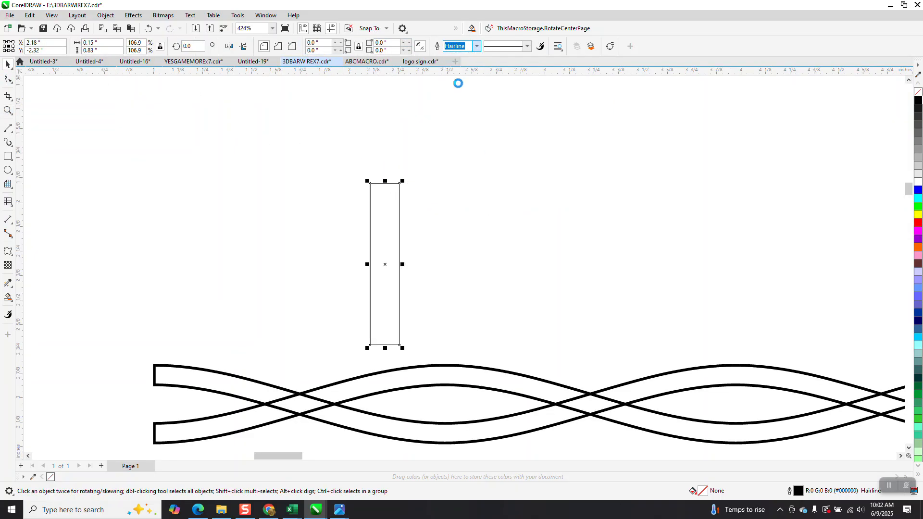
pyautogui.click(340, 43)
pyautogui.click(340, 42)
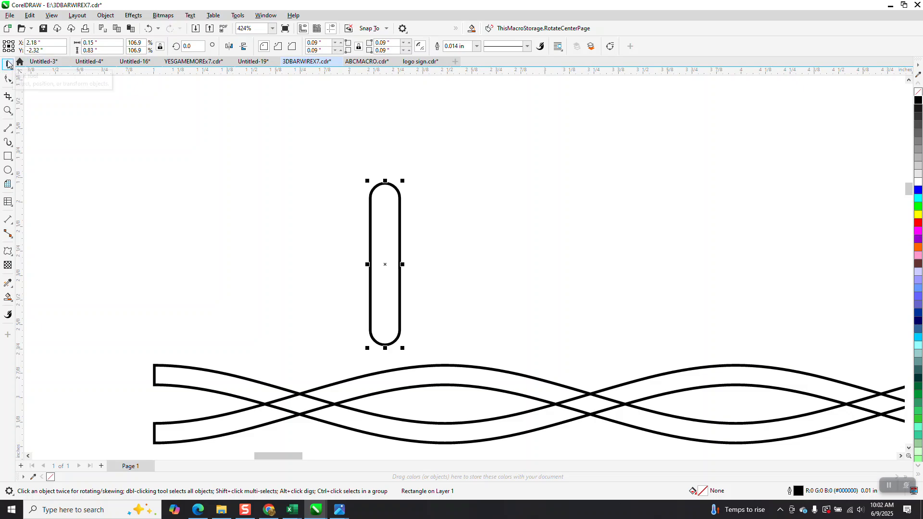
# Step: Duplicate the rounded rectangle four times, nudging each copy 0.15 in to the right to form five adjoining coils
pyautogui.click(398, 198)
pyautogui.press('+')
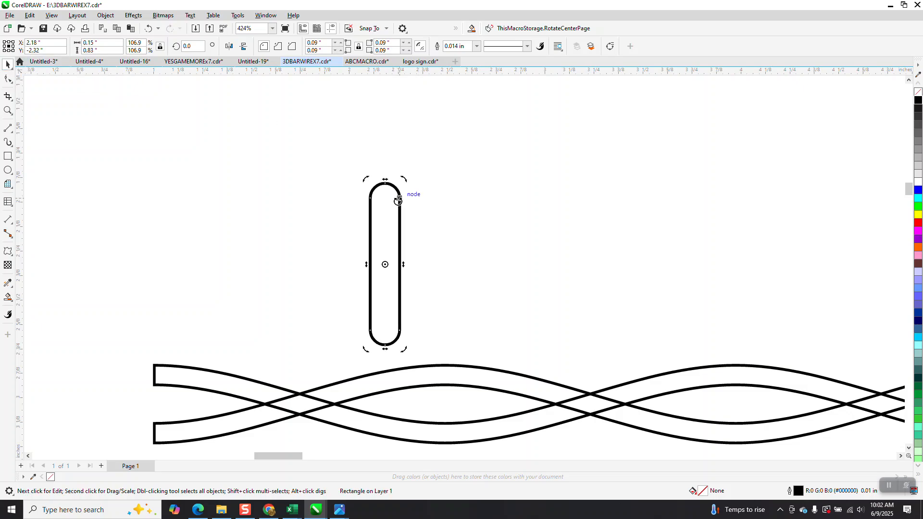
pyautogui.press('Right')
pyautogui.press('+')
pyautogui.press('Right')
pyautogui.press('+')
pyautogui.press('Right')
pyautogui.press('+')
pyautogui.press('Right')
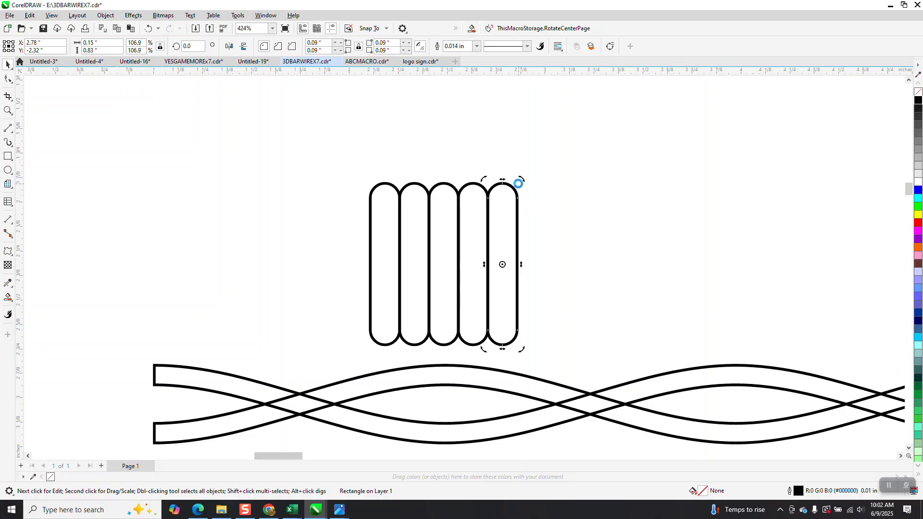
# Step: Delete the fifth coil and convert the fourth coil to curves
pyautogui.press('Delete')
pyautogui.click(477, 226)
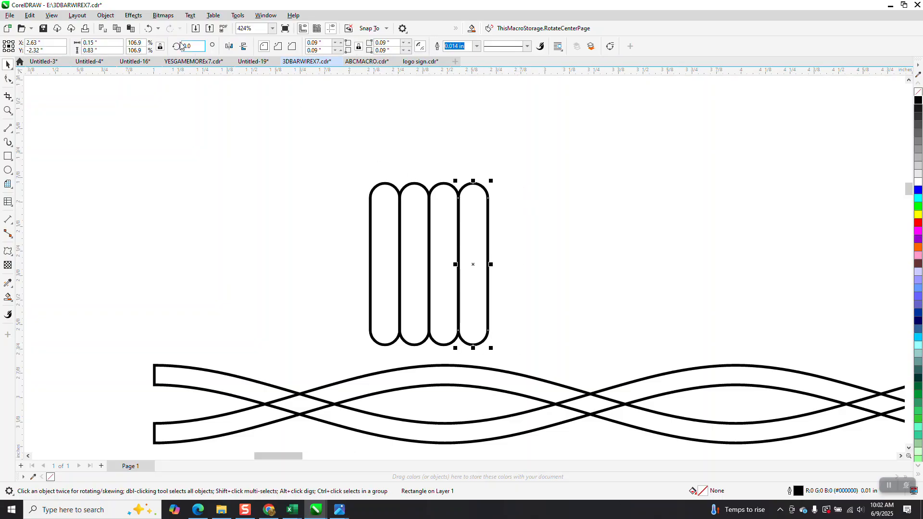
pyautogui.click(105, 15)
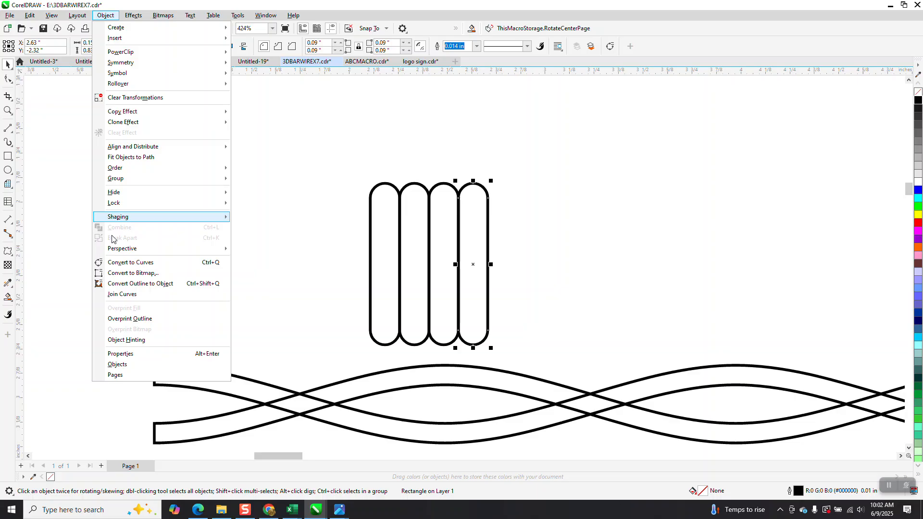
pyautogui.click(130, 262)
# Step: Pull a node at the top of the converted coil up and outward into a point, removing the leftover node beside it
pyautogui.click(8, 78)
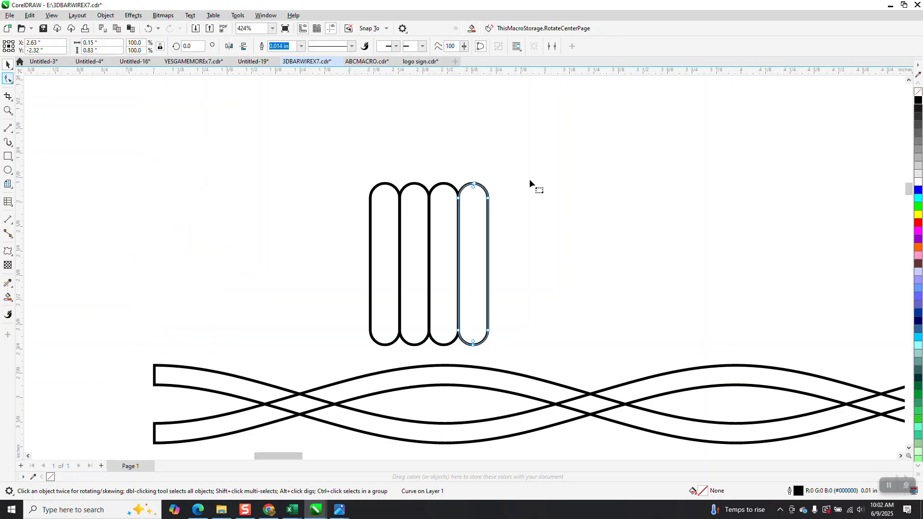
pyautogui.click(488, 193)
pyautogui.moveTo(474, 185); pyautogui.dragTo(496, 124)
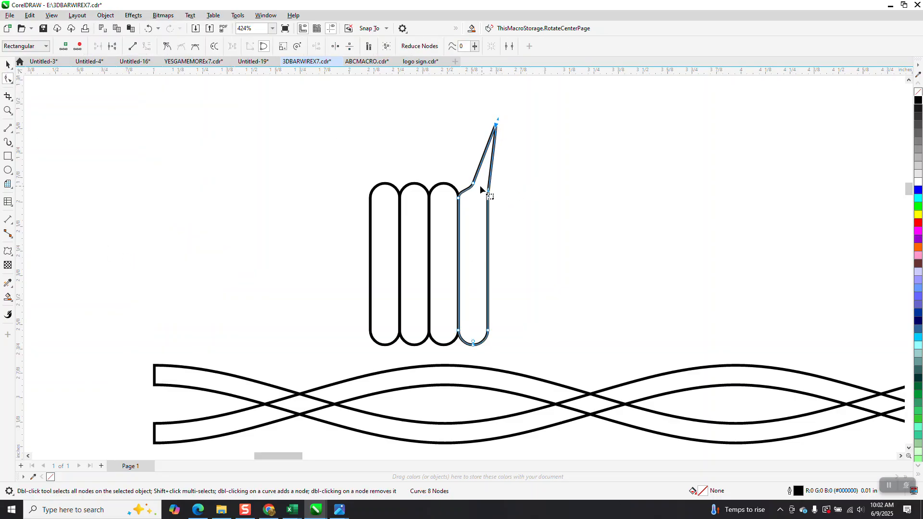
pyautogui.doubleClick(474, 186)
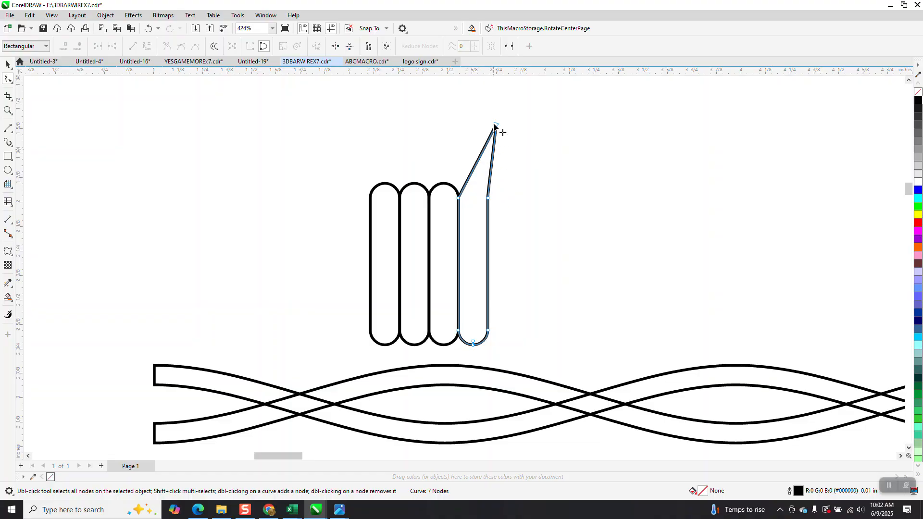
# Step: Bend the left side of the pointed tip into a curve and smooth its right side to form a barb
pyautogui.click(495, 127)
pyautogui.moveTo(489, 138); pyautogui.dragTo(474, 141)
pyautogui.click(481, 188)
pyautogui.click(488, 189)
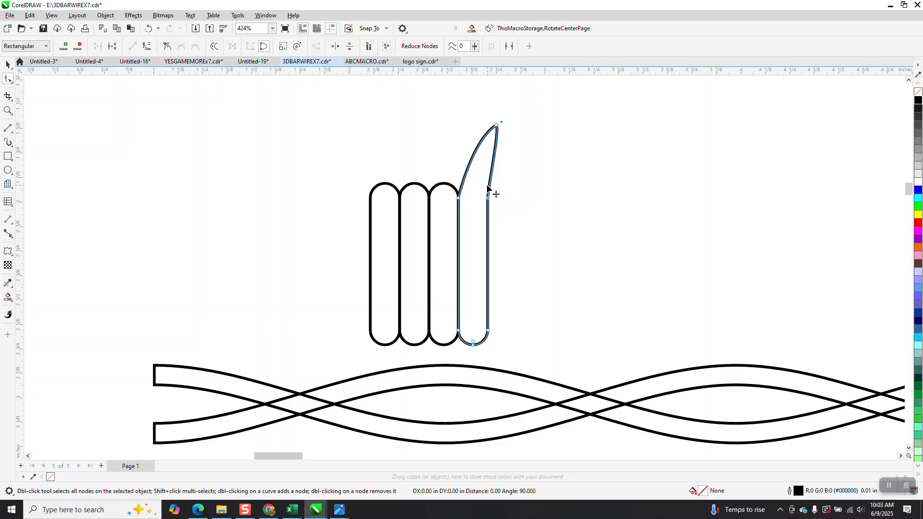
pyautogui.doubleClick(487, 180)
pyautogui.press('space')
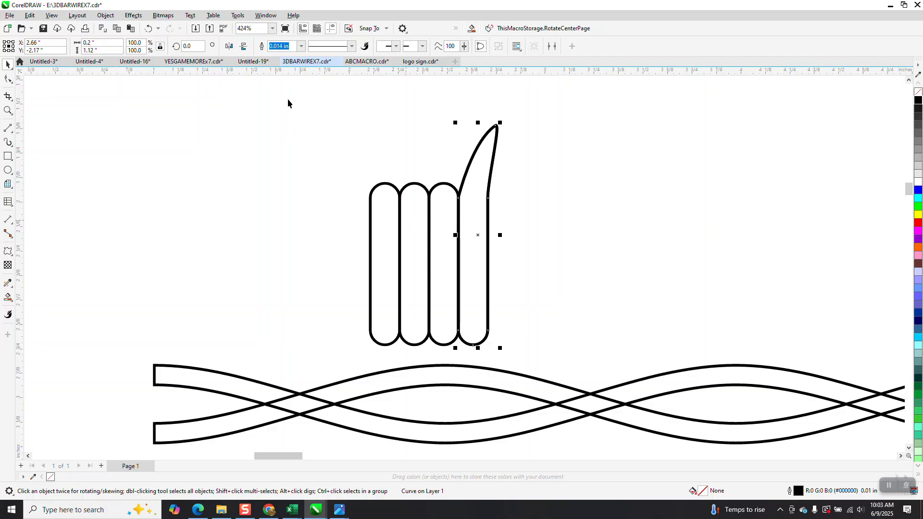
# Step: Mirror a duplicate of the barbed coil horizontally and vertically and place it against the left end of the coils
pyautogui.click(244, 46)
pyautogui.click(229, 46)
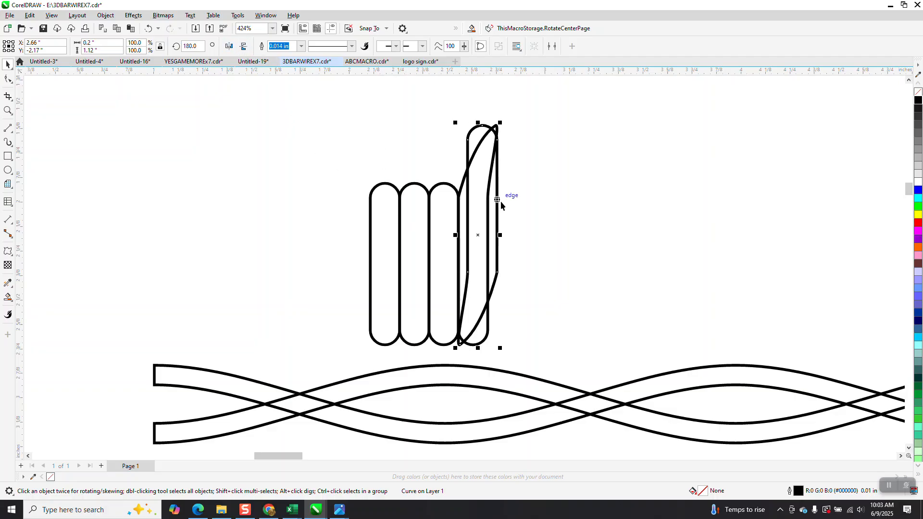
pyautogui.moveTo(500, 140); pyautogui.dragTo(369, 200)
# Step: Select all five coil pieces and move them onto the first crossing of the twisted wires
pyautogui.scroll(-2, 365, 199)
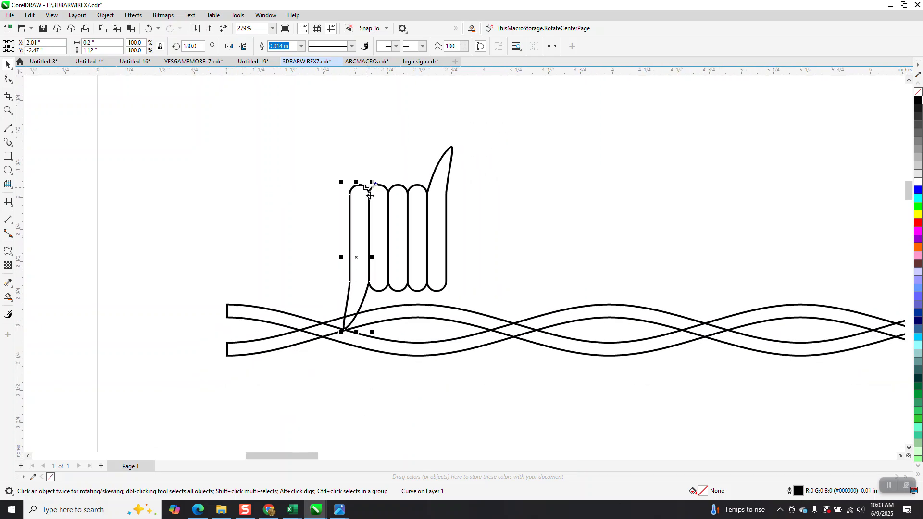
pyautogui.scroll(-1, 351, 198)
pyautogui.moveTo(319, 130); pyautogui.dragTo(475, 350)
pyautogui.moveTo(393, 235); pyautogui.dragTo(326, 315)
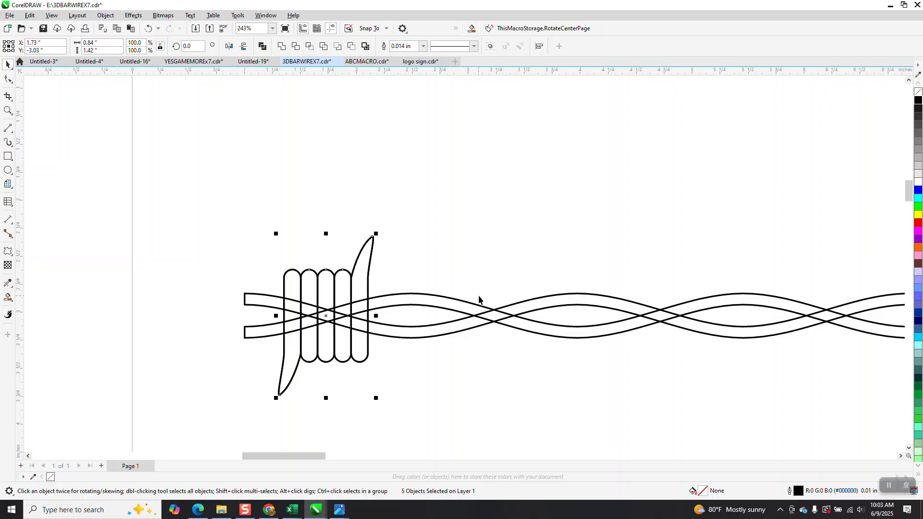
# Step: Place a copy of the five-piece barb on the third crossing of the twisted wires
pyautogui.scroll(-2, 472, 293)
pyautogui.moveTo(404, 309); pyautogui.dragTo(569, 308)
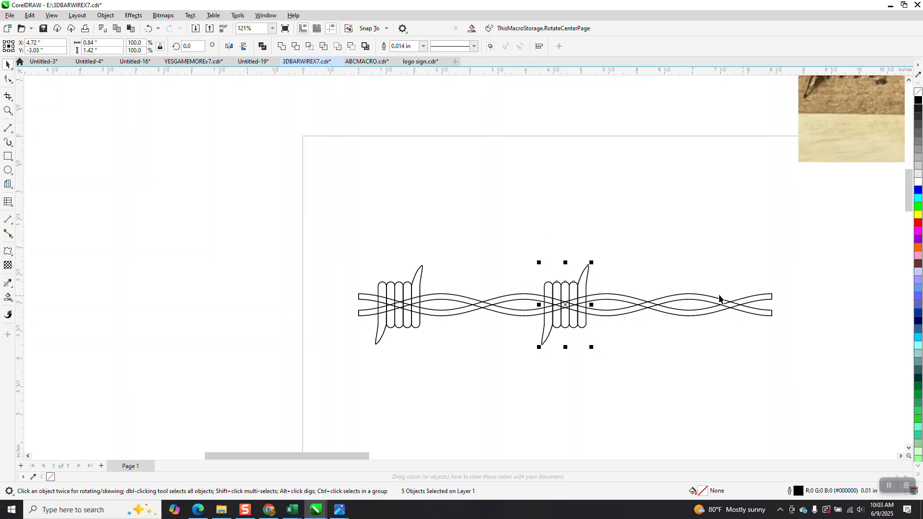
pyautogui.scroll(-1, 699, 310)
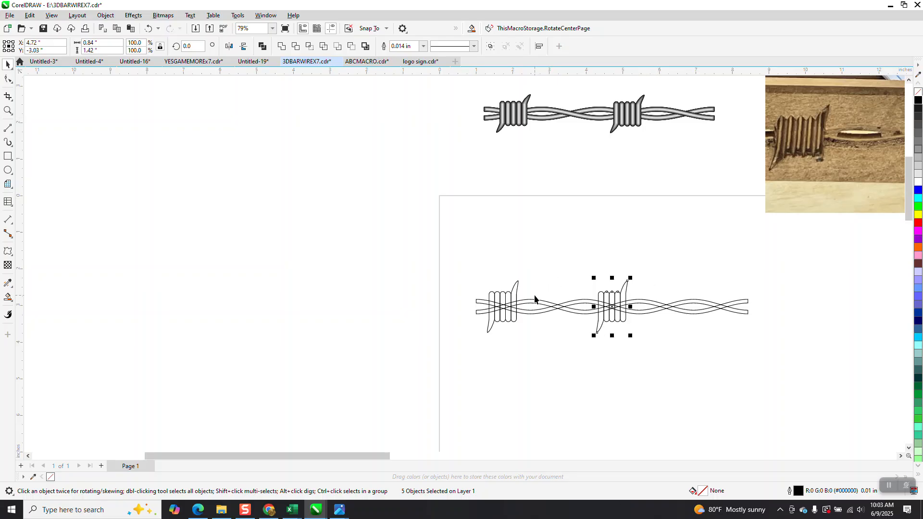
# Step: Set the nudge distance to 2 in and nudge both barbs 2 in down, clear of the wires
pyautogui.click(505, 250)
pyautogui.click(331, 47)
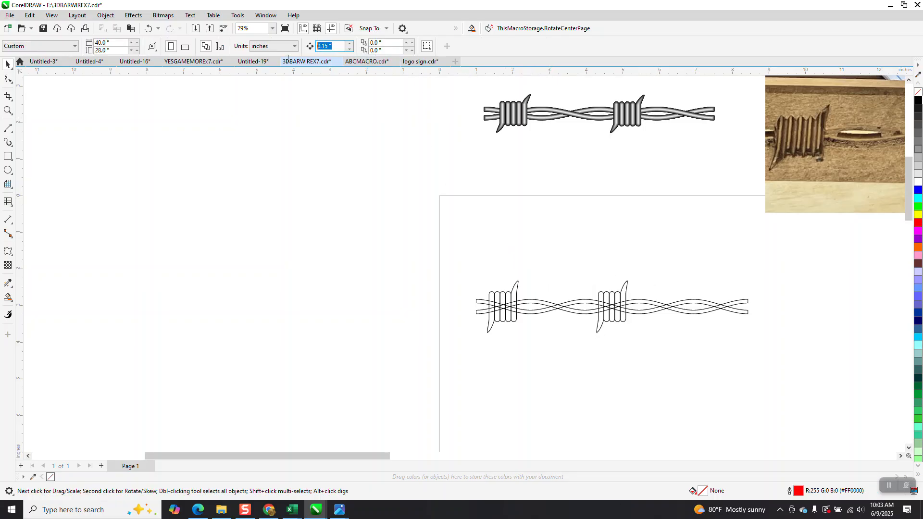
pyautogui.write('2')
pyautogui.moveTo(479, 278); pyautogui.dragTo(549, 324)
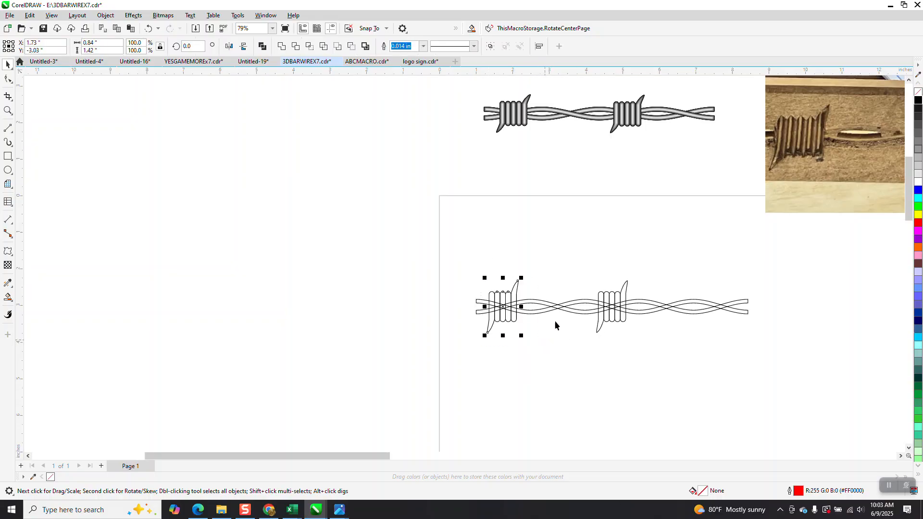
pyautogui.press('Down')
pyautogui.moveTo(589, 274); pyautogui.dragTo(648, 362)
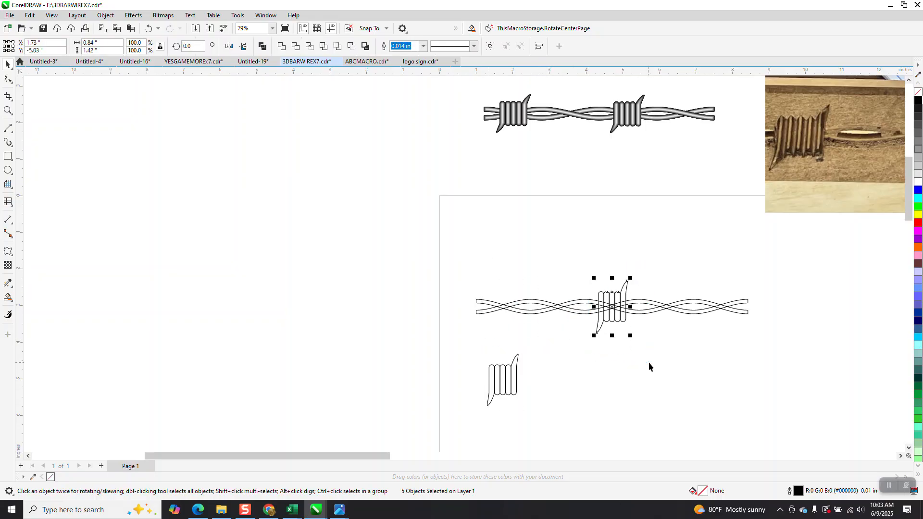
pyautogui.press('Down')
# Step: Select the wire that begins at the upper left and open the Contour settings
pyautogui.click(742, 314)
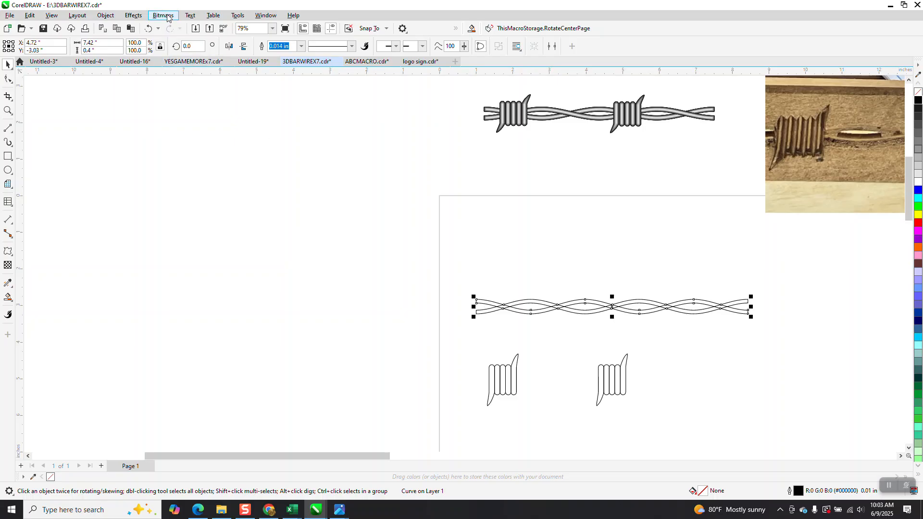
pyautogui.click(129, 15)
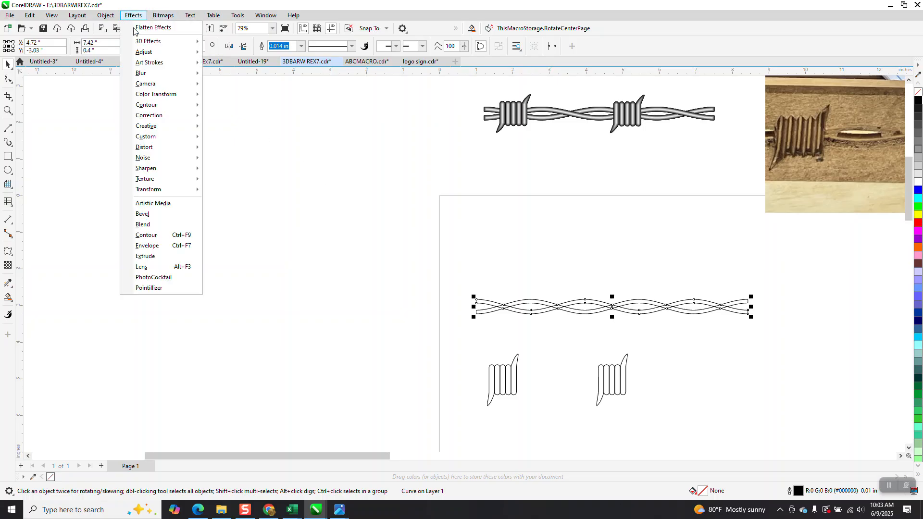
pyautogui.click(161, 238)
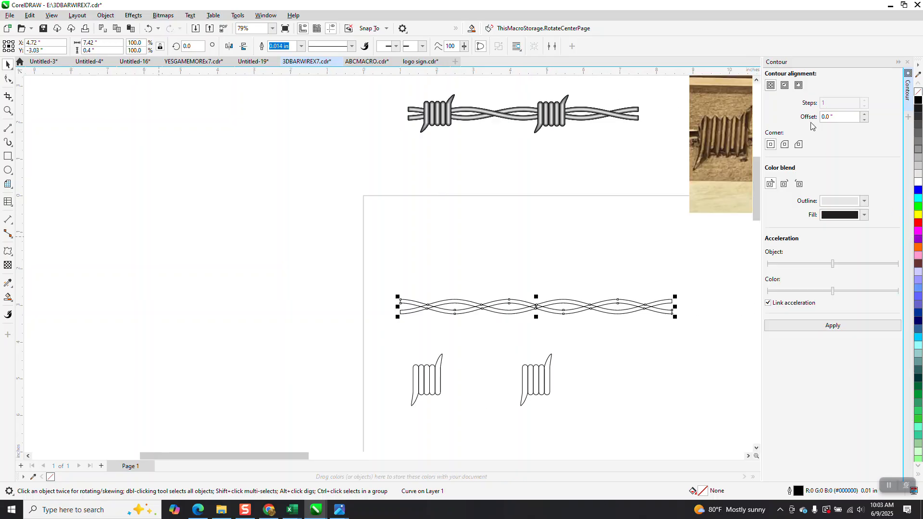
# Step: Try a one-step inside contour with a 0.001 in offset on the selected wire and undo it
pyautogui.click(781, 89)
pyautogui.click(830, 116)
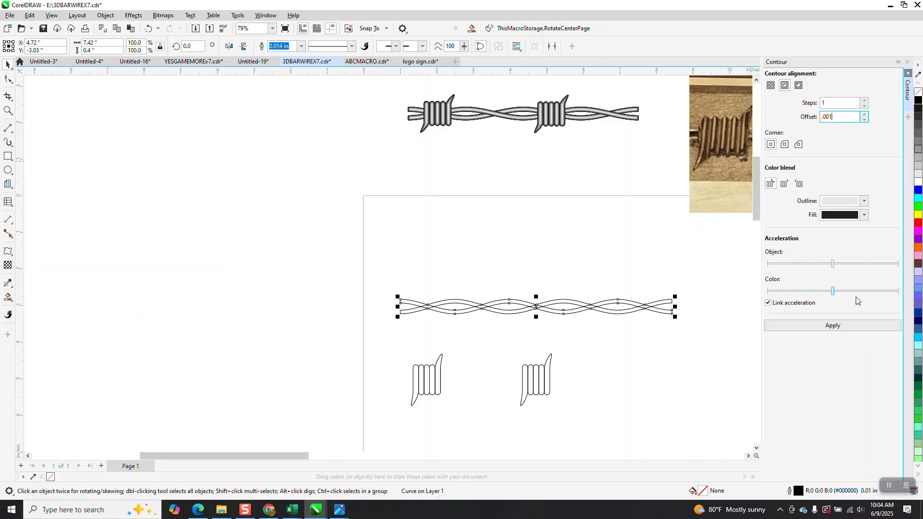
pyautogui.click(849, 326)
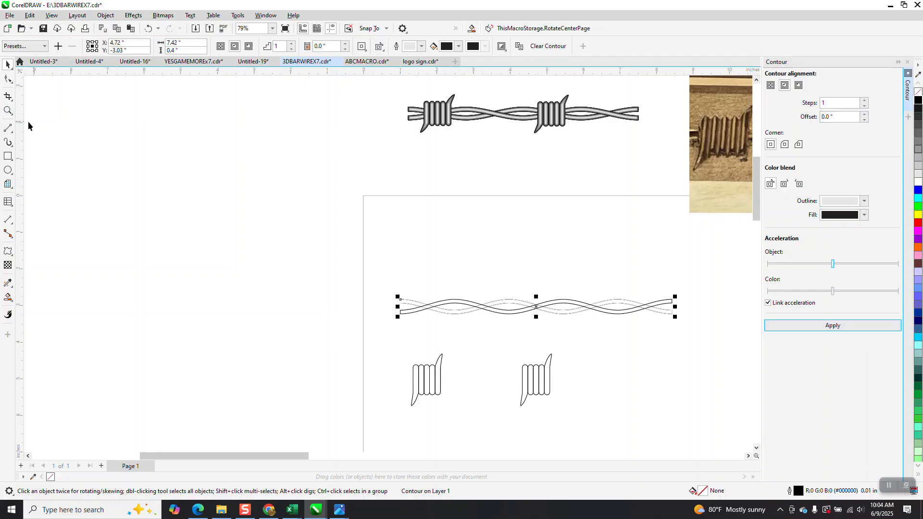
pyautogui.click(8, 110)
pyautogui.moveTo(354, 270); pyautogui.dragTo(674, 359)
pyautogui.click(149, 29)
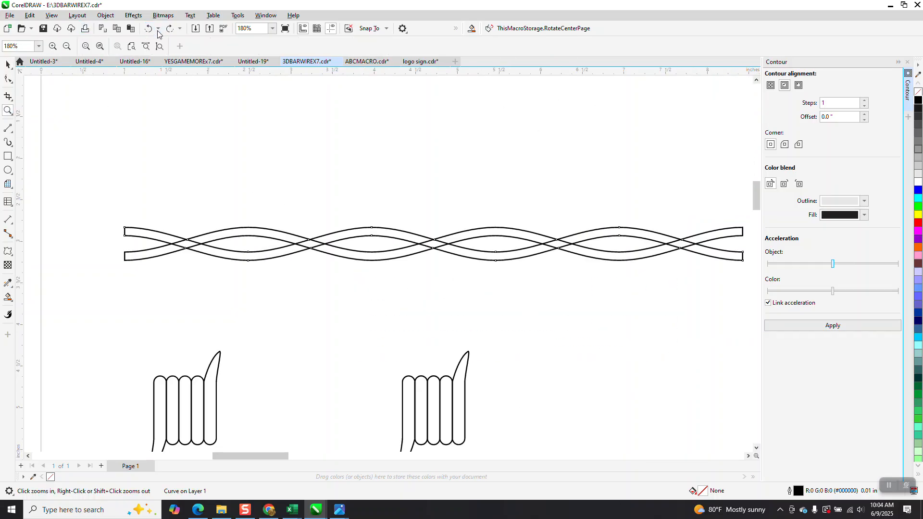
# Step: Apply a to-center contour with a 0.001 in offset to the selected wire
pyautogui.click(770, 86)
pyautogui.write('.001')
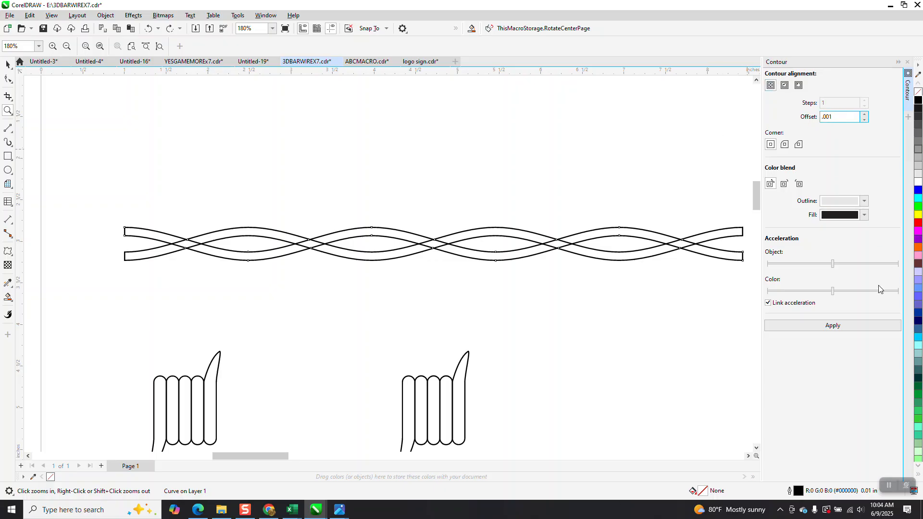
pyautogui.click(834, 327)
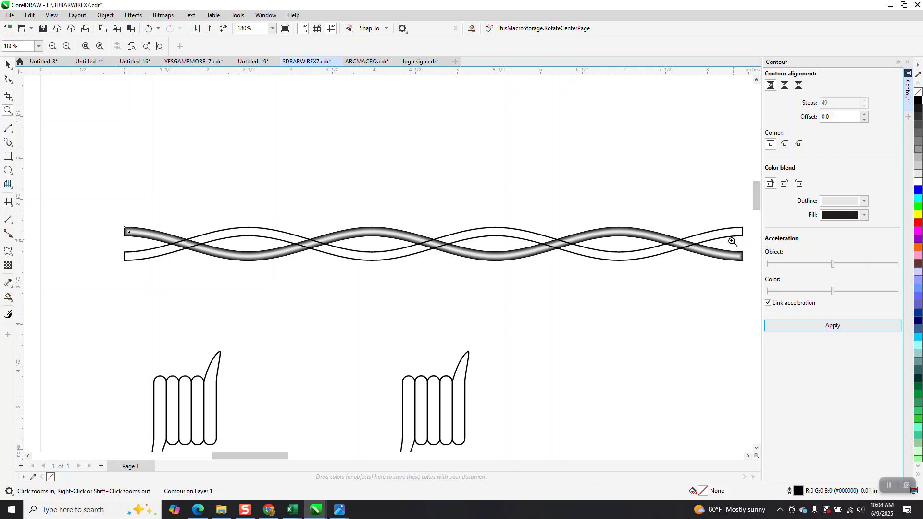
# Step: Apply the same to-center contour to the other wire, which begins at the lower left
pyautogui.click(8, 64)
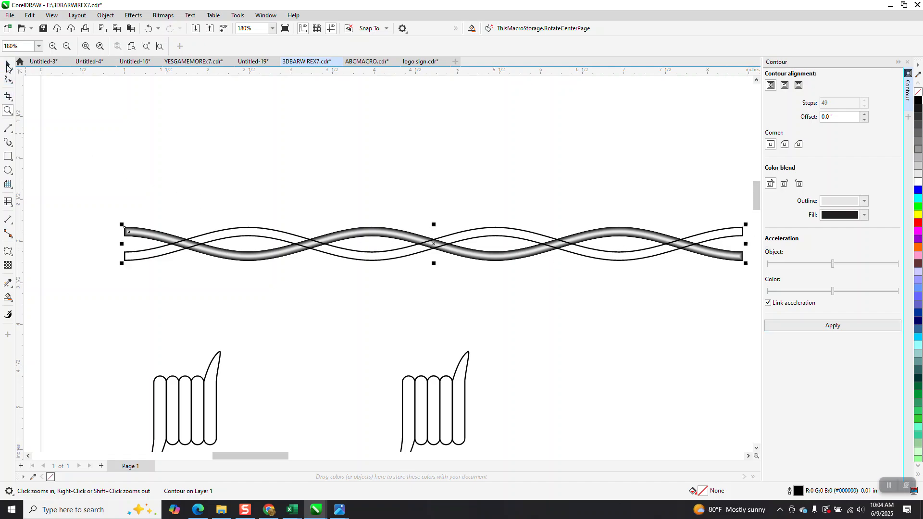
pyautogui.click(119, 252)
pyautogui.click(126, 260)
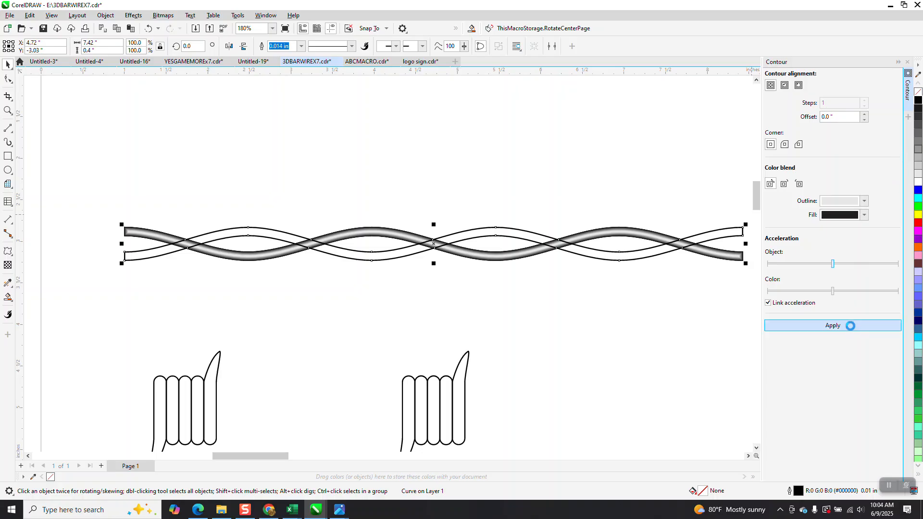
pyautogui.click(833, 325)
# Step: Apply the same to-center contour to the leftmost, down-pointing piece of the first barb
pyautogui.scroll(-2, 383, 253)
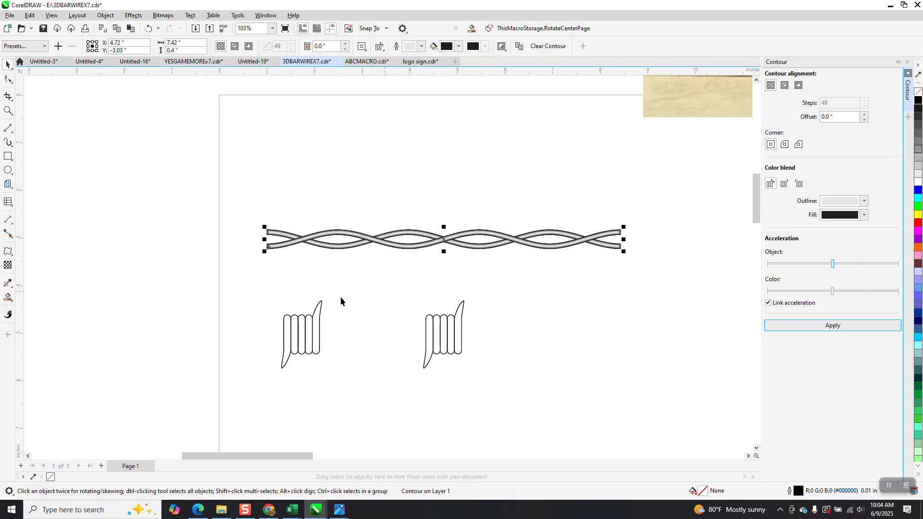
pyautogui.click(7, 111)
pyautogui.moveTo(267, 290); pyautogui.dragTo(579, 402)
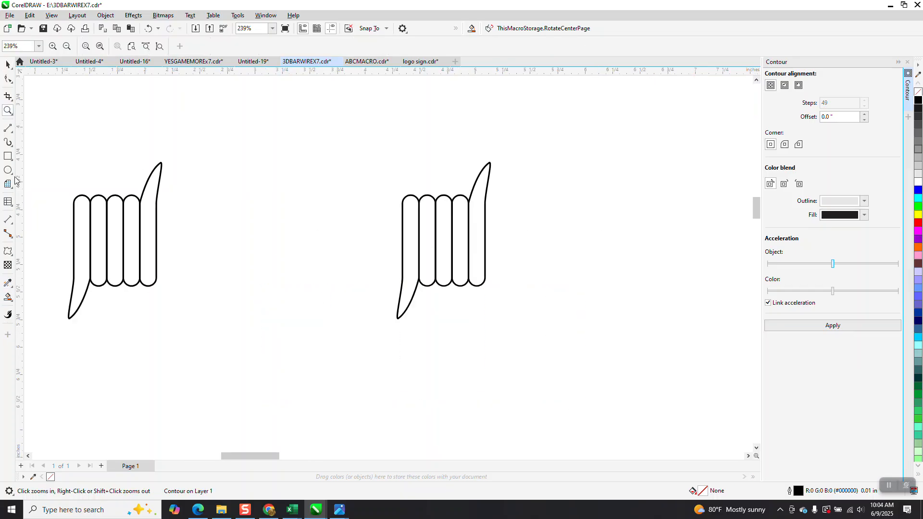
pyautogui.click(8, 64)
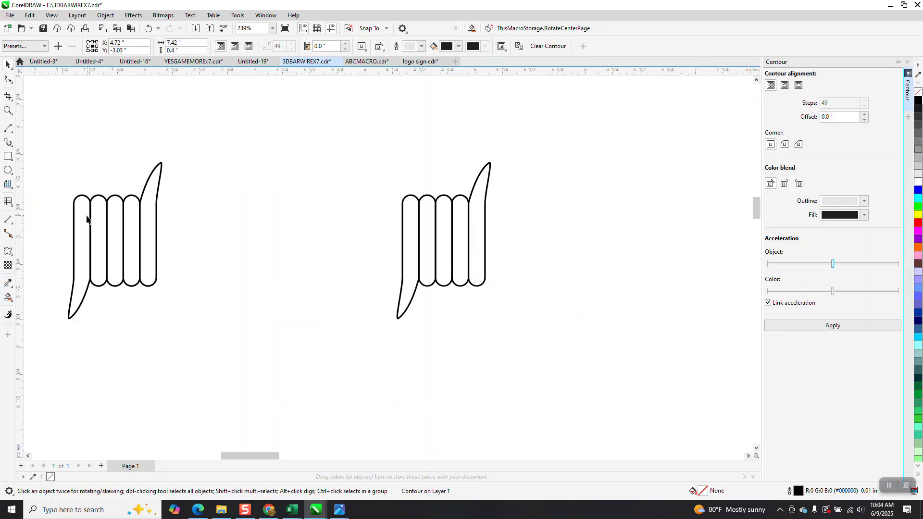
pyautogui.click(87, 218)
pyautogui.click(836, 325)
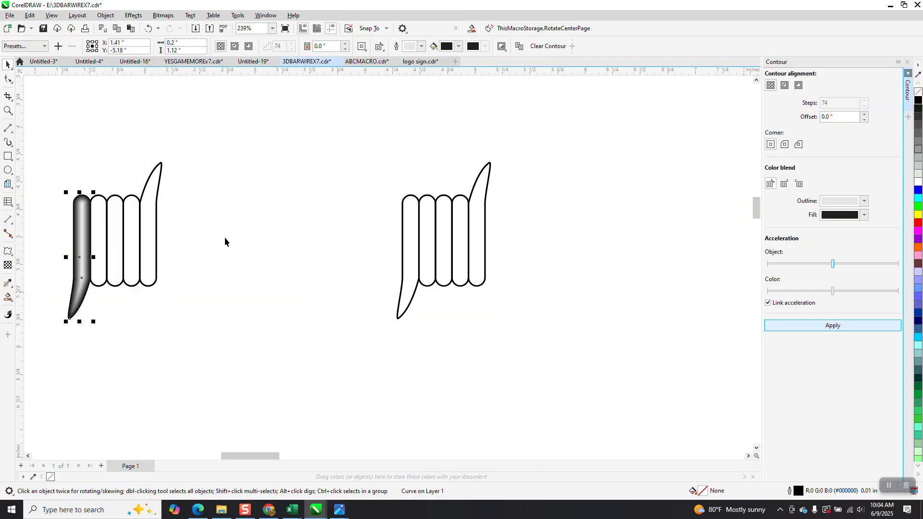
# Step: Apply the to-center contour to each of the four remaining pieces of the first barb, one at a time
pyautogui.click(104, 215)
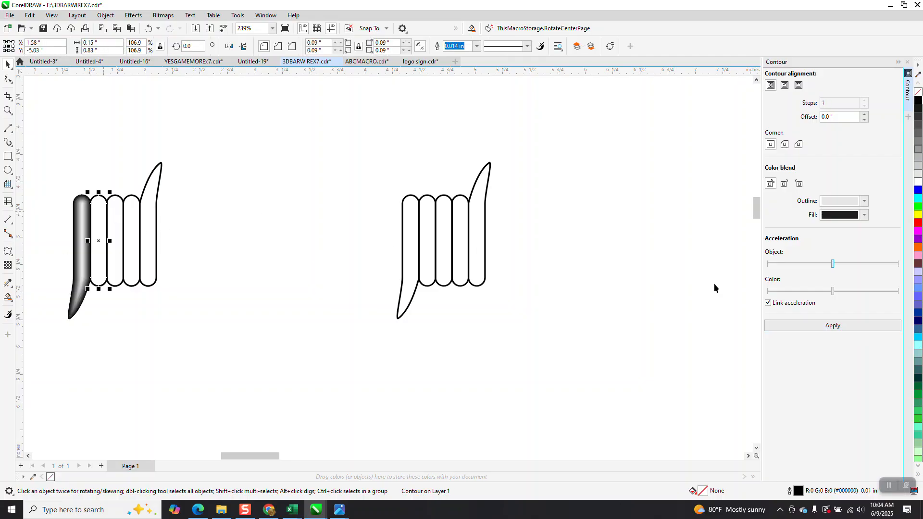
pyautogui.click(849, 325)
pyautogui.click(120, 225)
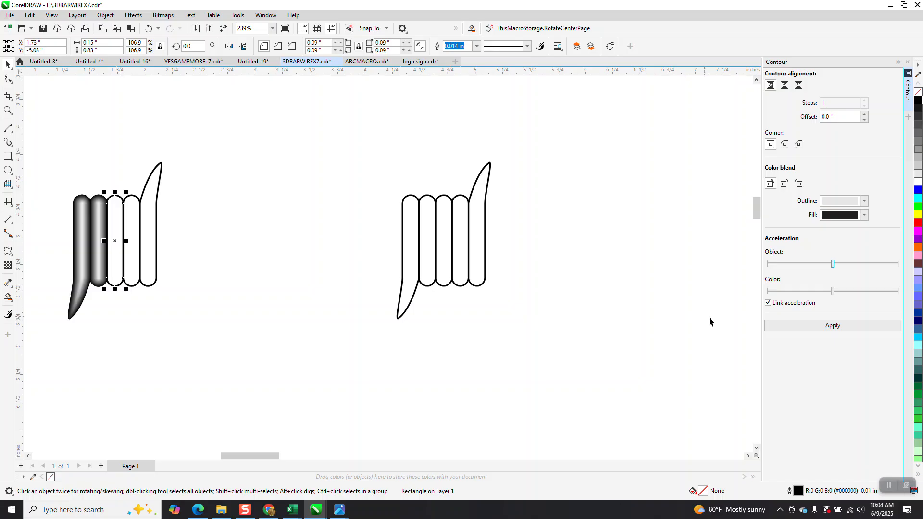
pyautogui.click(832, 326)
pyautogui.click(140, 224)
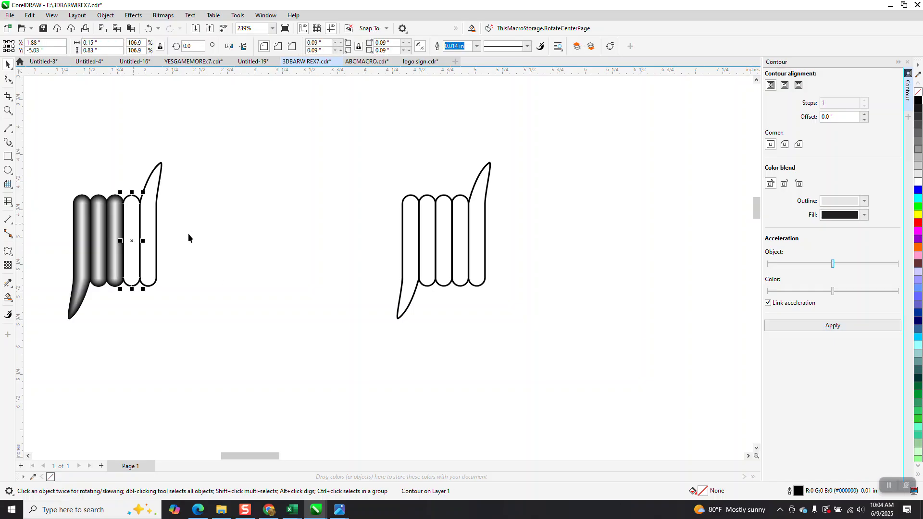
pyautogui.click(846, 327)
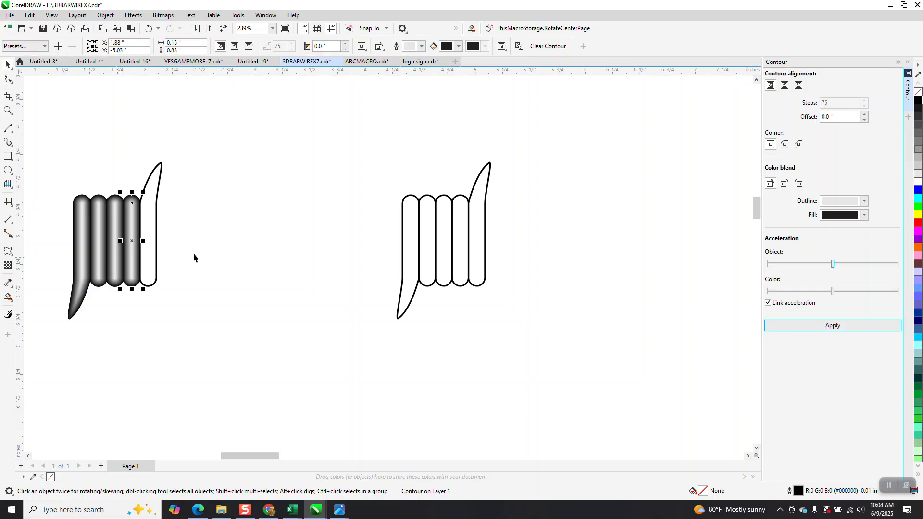
pyautogui.click(152, 239)
pyautogui.click(788, 327)
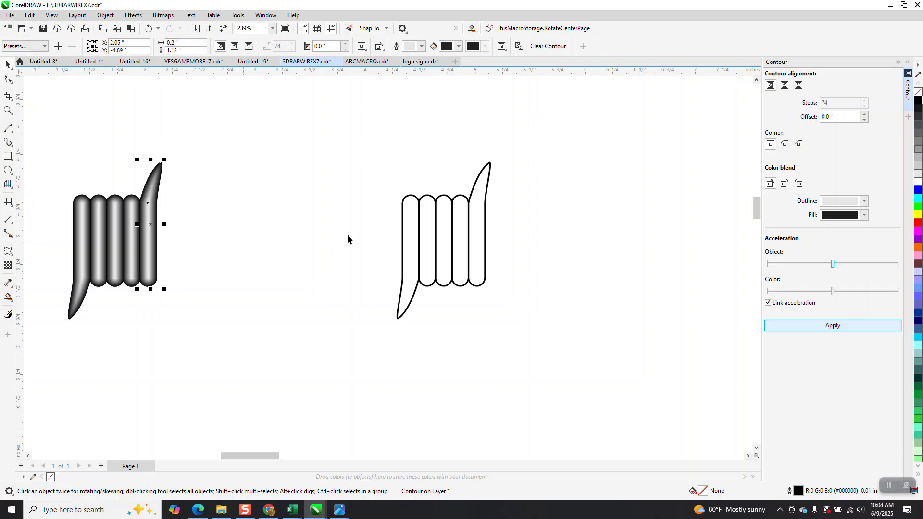
# Step: Apply the same to-center contour to each of the five pieces of the second barb, one at a time
pyautogui.click(415, 240)
pyautogui.click(818, 325)
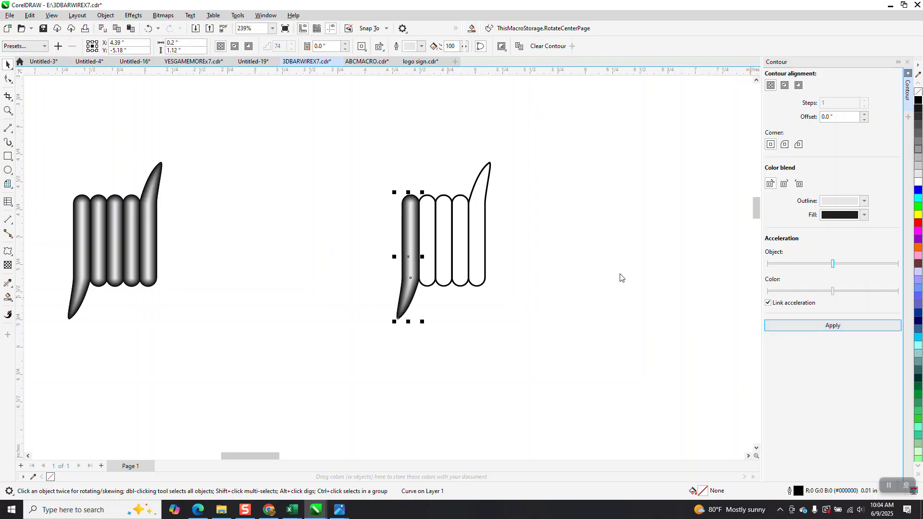
pyautogui.click(435, 239)
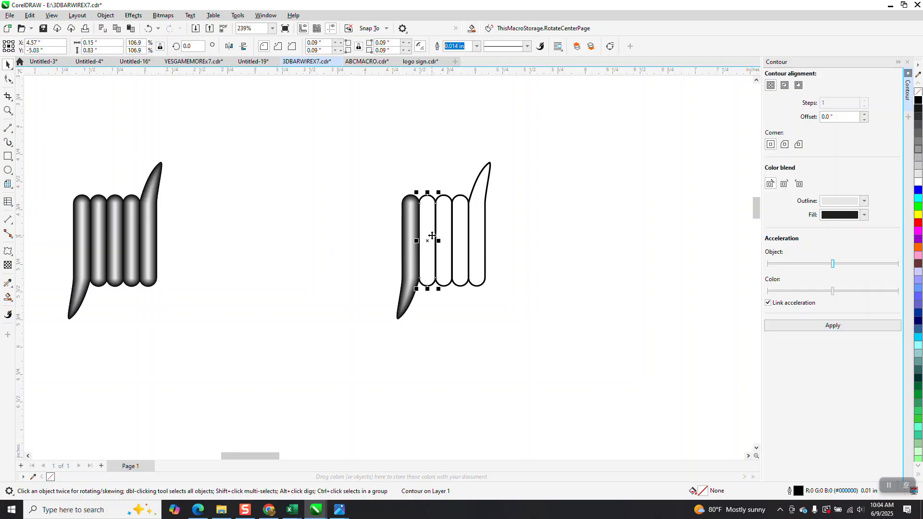
pyautogui.click(848, 325)
pyautogui.click(441, 229)
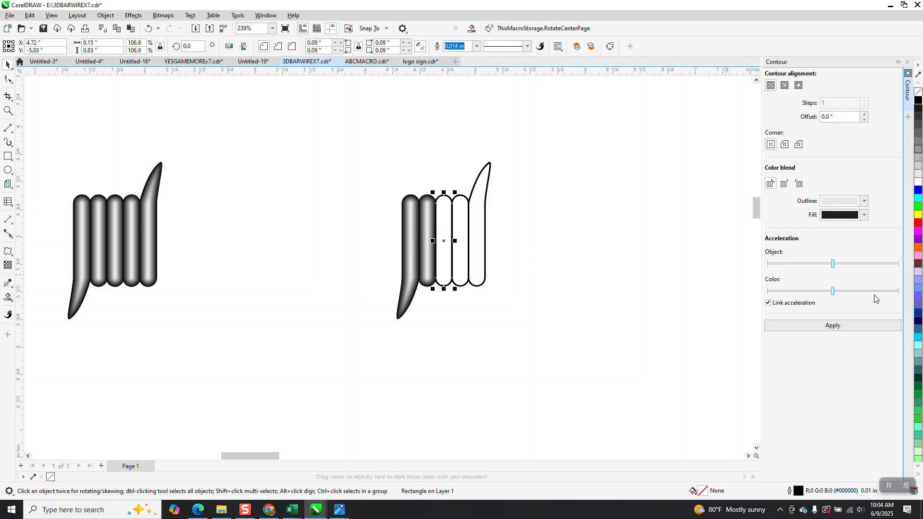
pyautogui.click(832, 325)
pyautogui.click(460, 238)
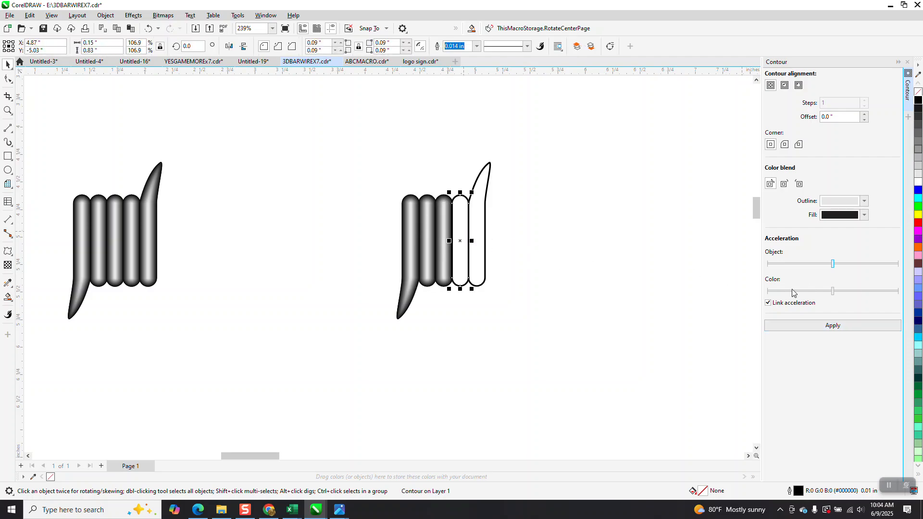
pyautogui.click(826, 326)
pyautogui.click(486, 226)
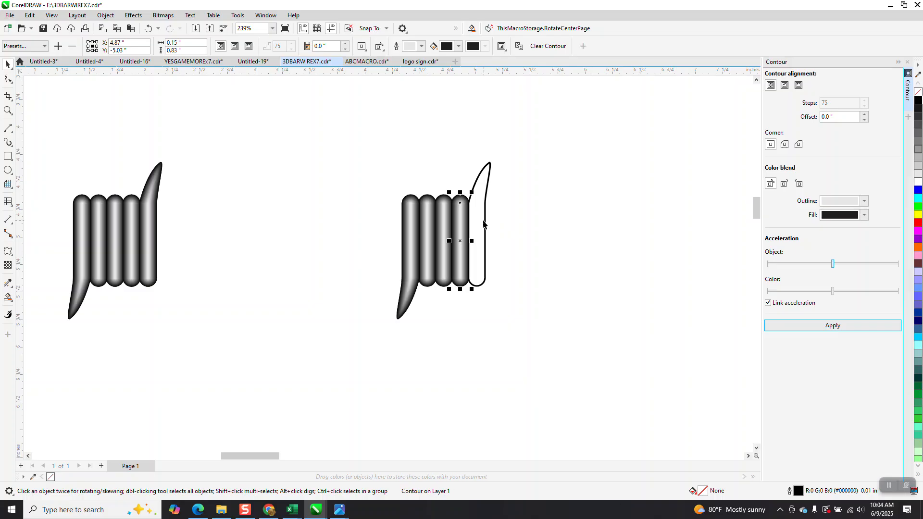
pyautogui.click(830, 325)
pyautogui.scroll(-3, 638, 330)
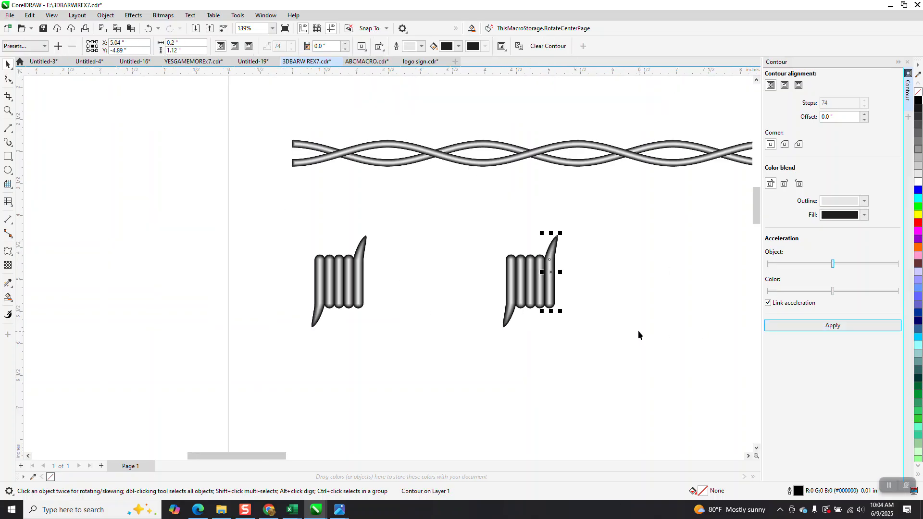
pyautogui.scroll(-1, 487, 328)
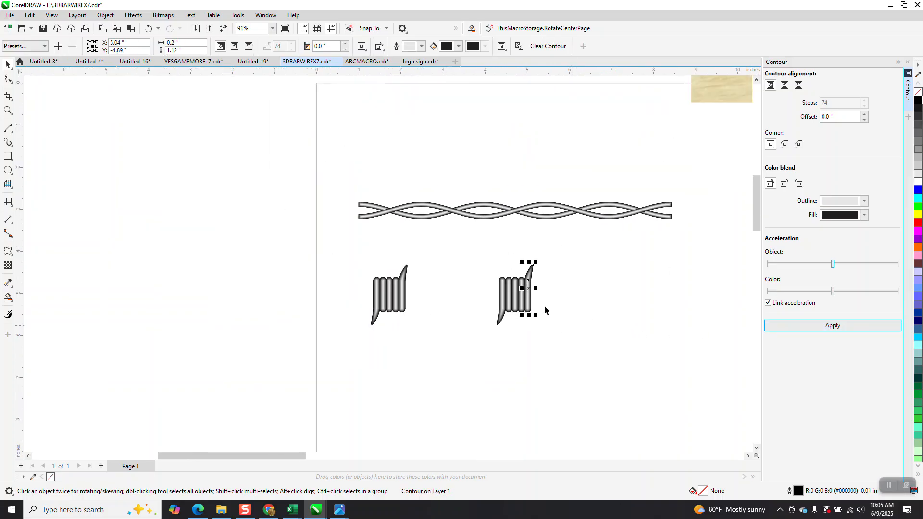
pyautogui.scroll(-1, 510, 305)
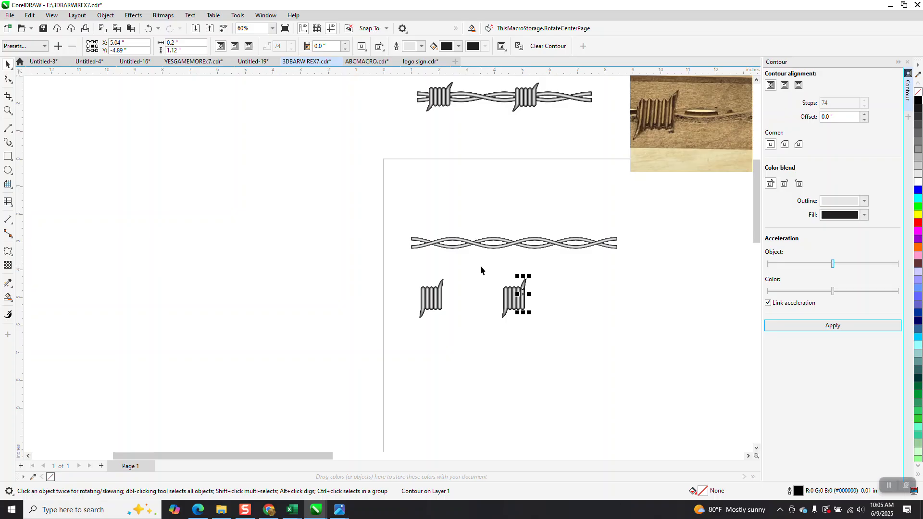
# Step: Undo back past all the contours to where the second barb sits on the wires, and move the first barb up 2 in onto them
pyautogui.click(159, 30)
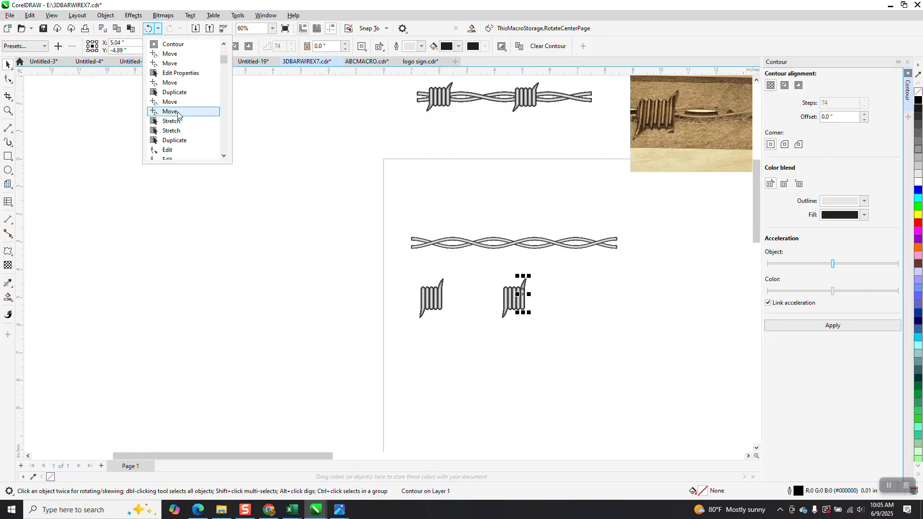
pyautogui.click(180, 56)
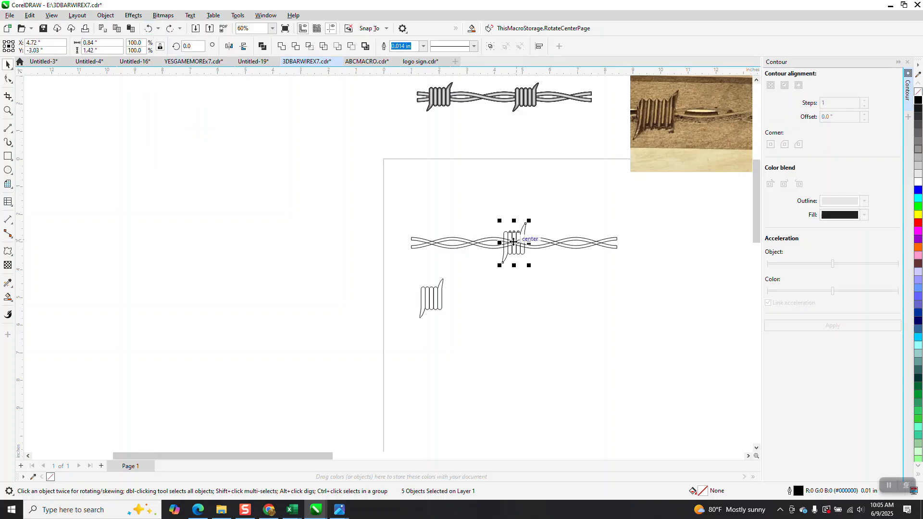
pyautogui.hotkey('ctrl', 'shift', 'z')
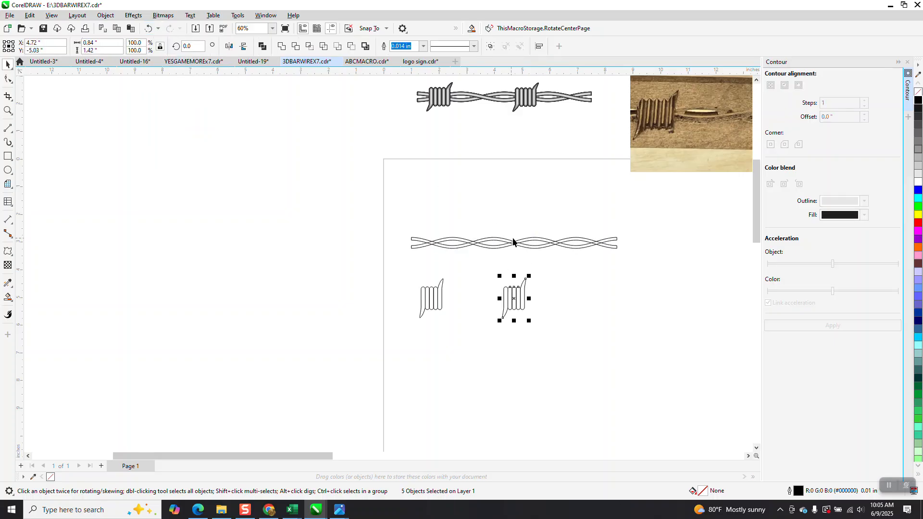
pyautogui.hotkey('ctrl', 'z')
pyautogui.moveTo(405, 272); pyautogui.dragTo(475, 321)
pyautogui.press('Up')
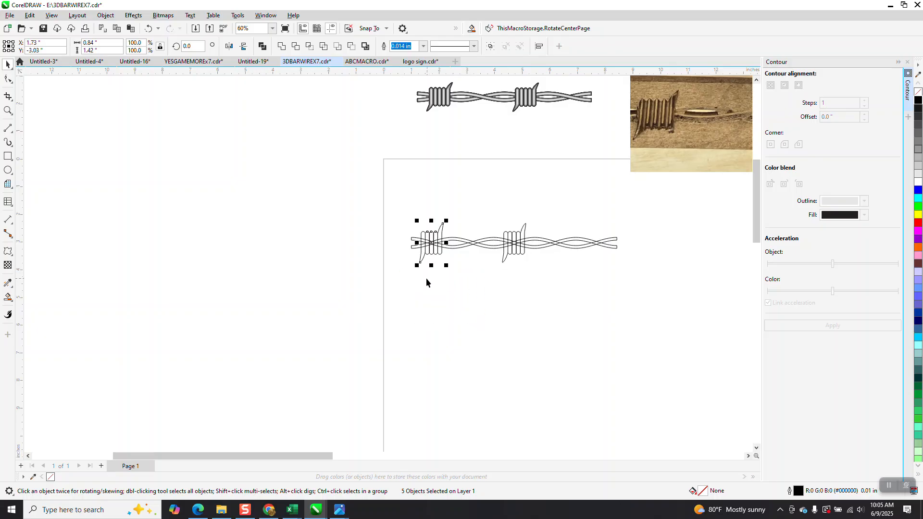
# Step: Draw a rectangle about 10.39 by 3.16 in around the barbed wire and bring its left and top edges closer in
pyautogui.click(8, 156)
pyautogui.moveTo(381, 198); pyautogui.dragTo(666, 284)
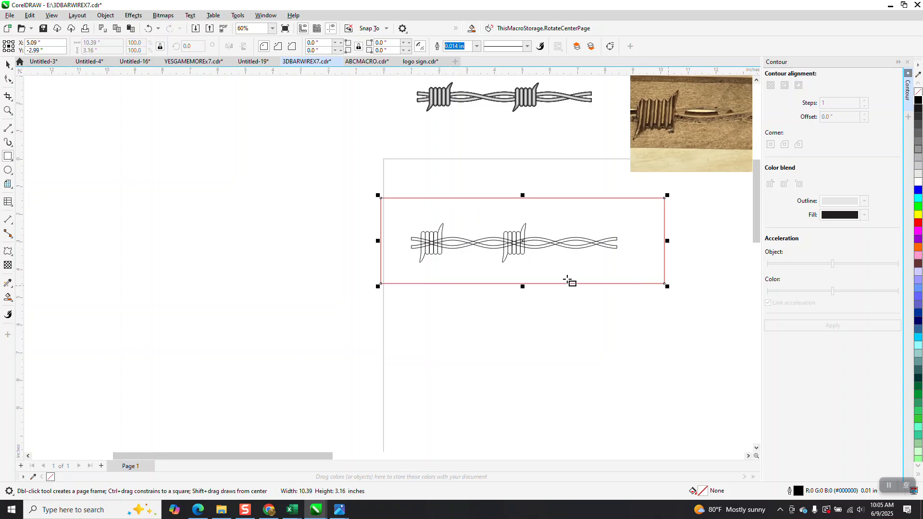
pyautogui.moveTo(378, 241); pyautogui.dragTo(396, 241)
pyautogui.moveTo(528, 197); pyautogui.dragTo(530, 212)
pyautogui.moveTo(665, 247); pyautogui.dragTo(631, 250)
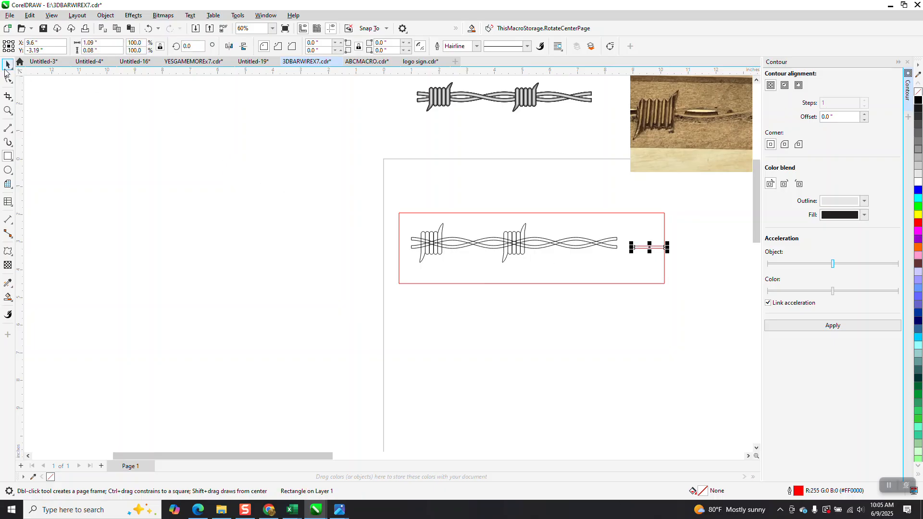
pyautogui.press('space')
pyautogui.press('Delete')
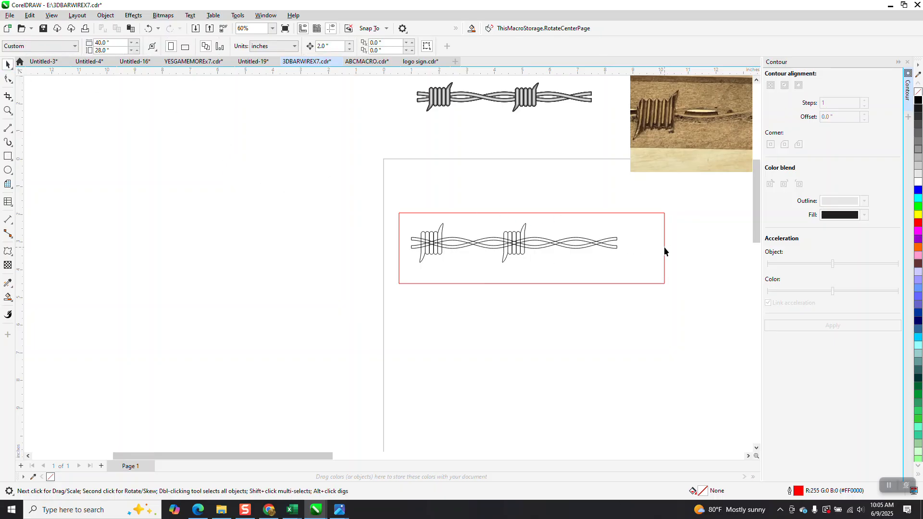
# Step: Narrow the rectangle around the barbed wire to about 9.15 in by bringing its side edges closer to the wire ends
pyautogui.click(665, 252)
pyautogui.moveTo(661, 247); pyautogui.dragTo(644, 251)
pyautogui.moveTo(379, 249); pyautogui.dragTo(391, 249)
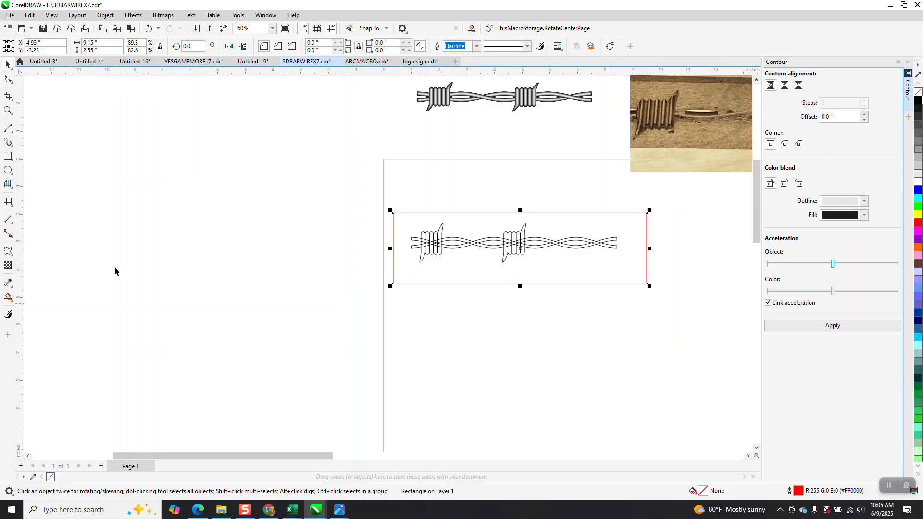
# Step: Smart-fill the area between the rectangle and the barbed wire with black and no outline, and move the fill down 2 in
pyautogui.click(10, 299)
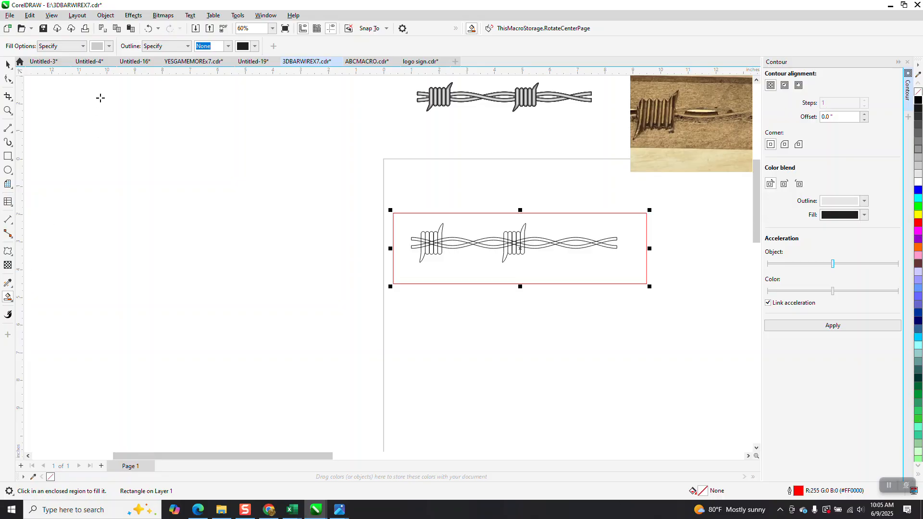
pyautogui.click(109, 46)
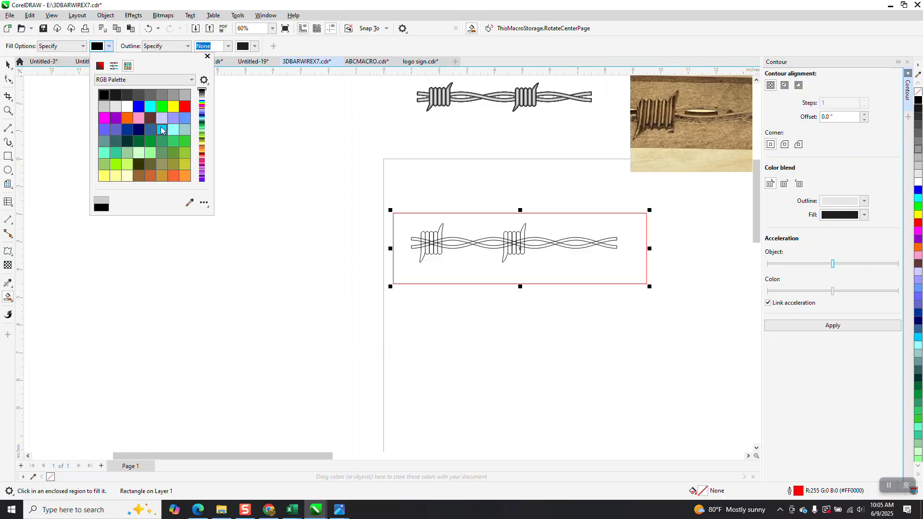
pyautogui.click(478, 264)
pyautogui.click(479, 262)
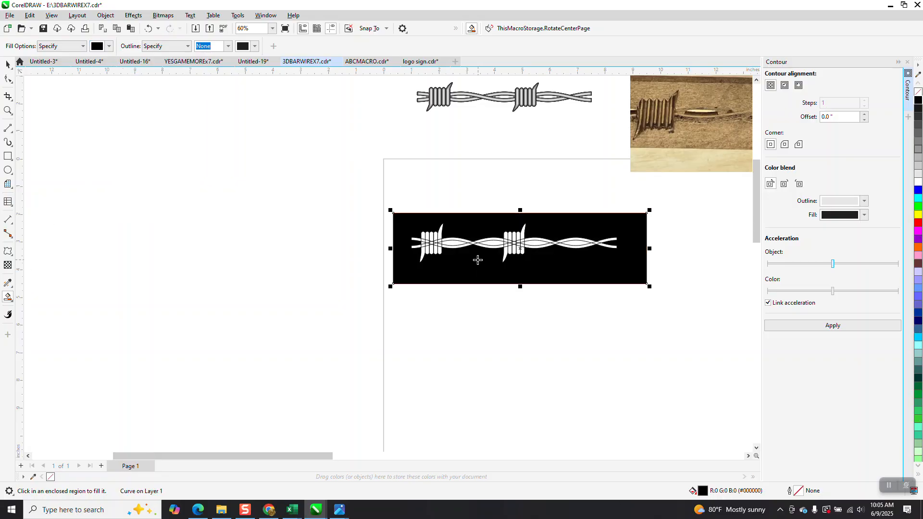
pyautogui.press('Down')
# Step: Smart-fill the four main gaps between the twisted wires with black, moving each piece down 2 in onto the black background
pyautogui.click(458, 242)
pyautogui.press('Down')
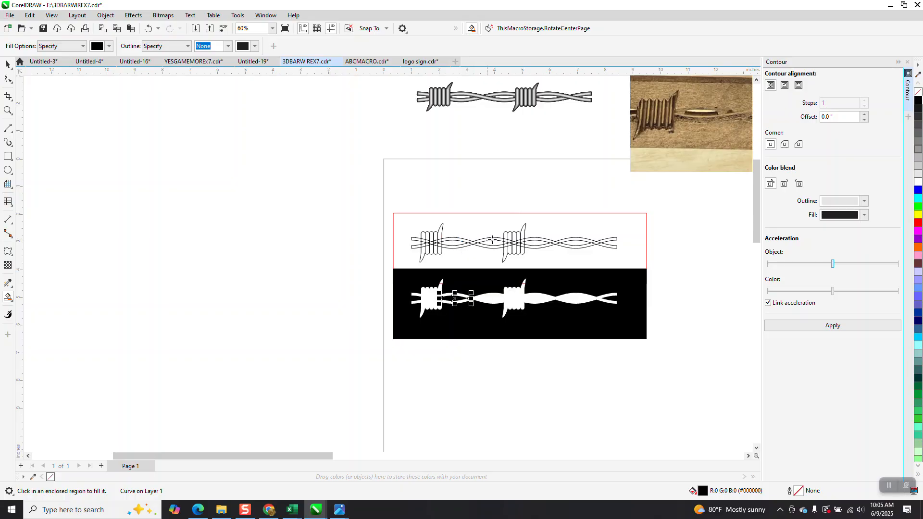
pyautogui.click(495, 242)
pyautogui.press('Down')
pyautogui.click(538, 241)
pyautogui.press('Down')
pyautogui.click(578, 242)
pyautogui.press('Down')
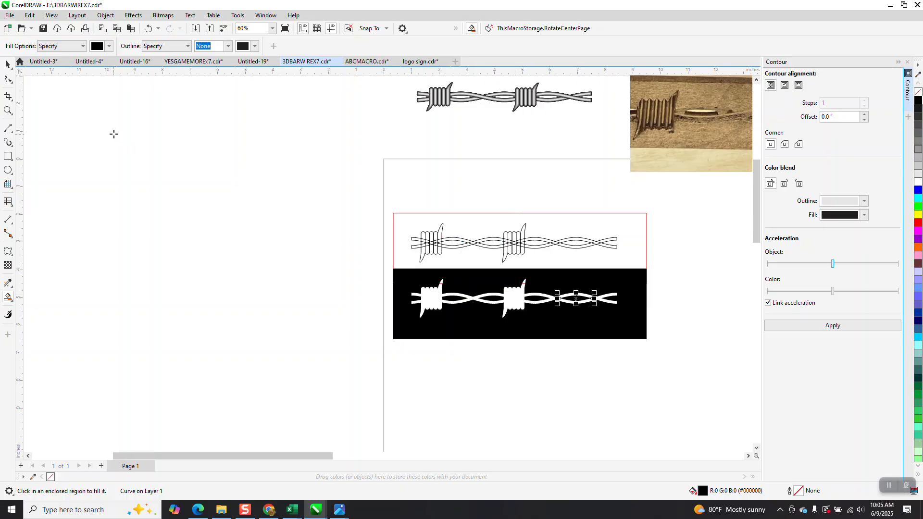
# Step: Move the whole black background piece down another 2 in and delete the red rectangle around the outlined barbed wire
pyautogui.click(8, 64)
pyautogui.moveTo(356, 262); pyautogui.dragTo(737, 384)
pyautogui.press('Down')
pyautogui.click(631, 276)
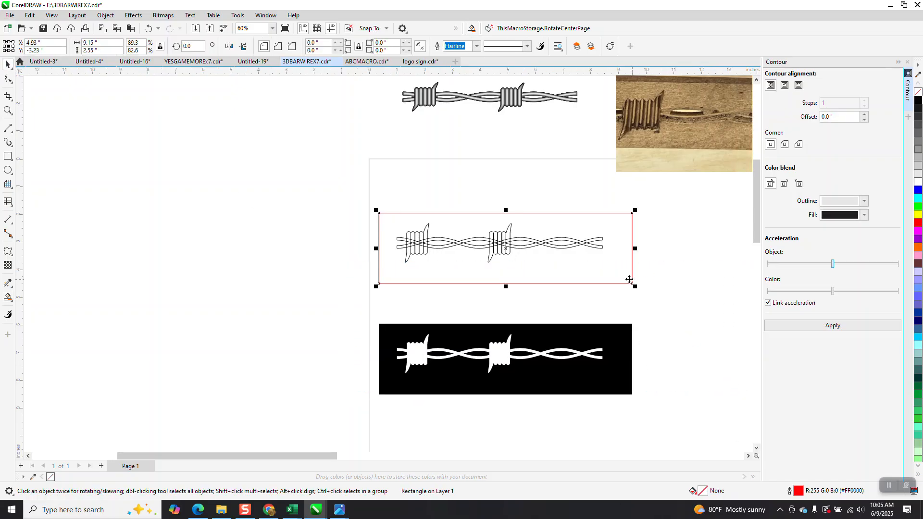
pyautogui.press('Delete')
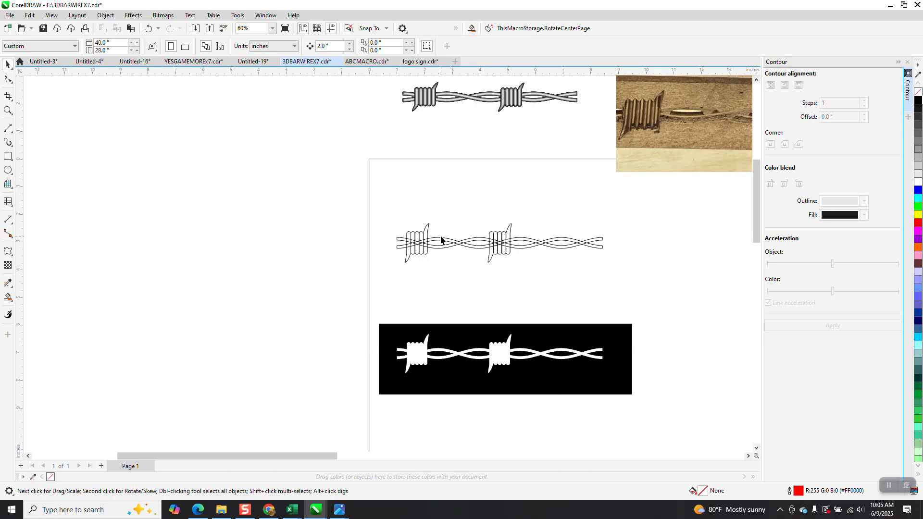
# Step: Move both outlined barbs up 2 in, clear of the twisted wires
pyautogui.moveTo(435, 270); pyautogui.dragTo(436, 271)
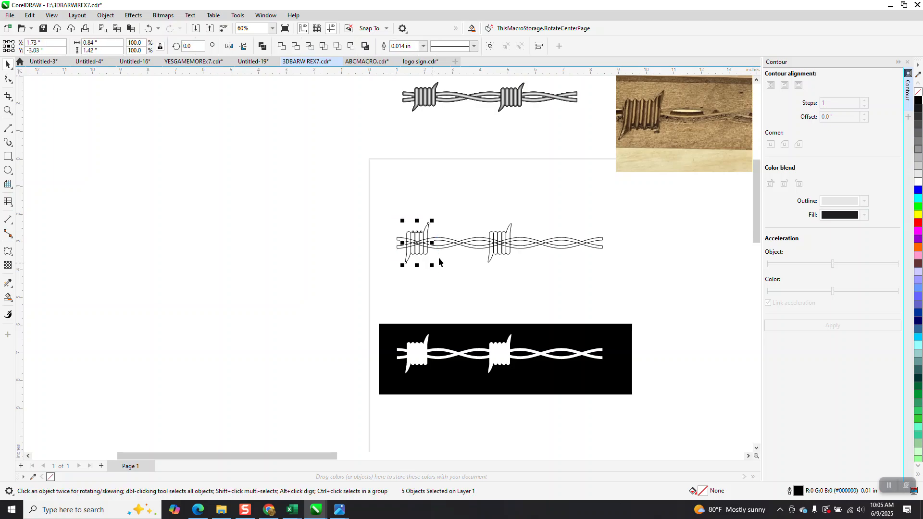
pyautogui.press('Up')
pyautogui.moveTo(481, 218); pyautogui.dragTo(521, 289)
pyautogui.press('Up')
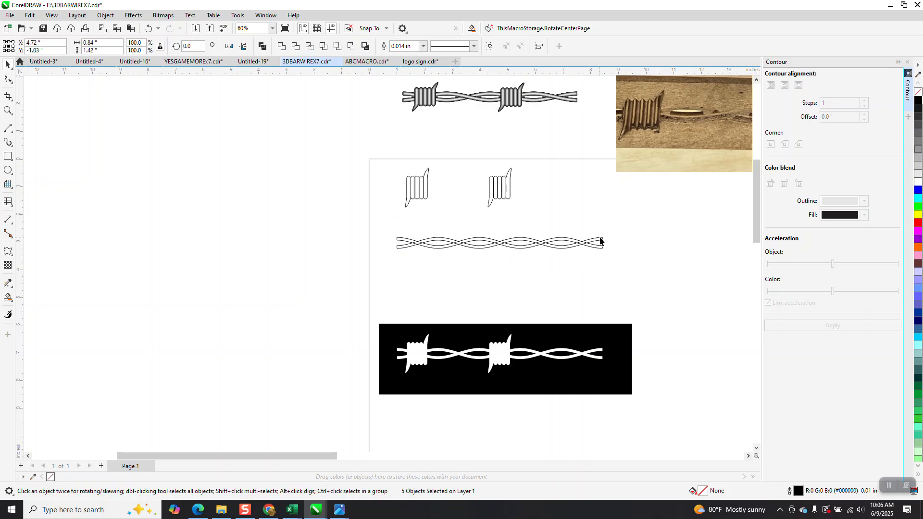
# Step: Apply the to-center contour to each of the two twisted wires
pyautogui.click(600, 241)
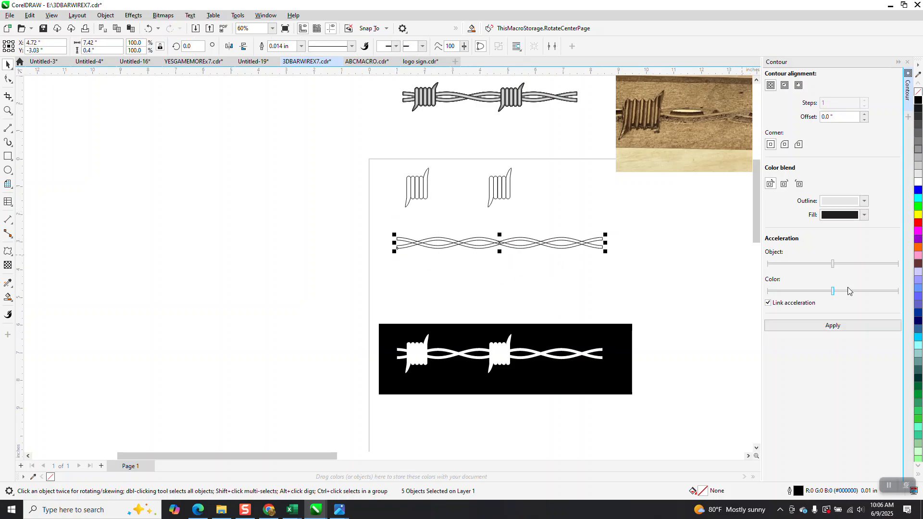
pyautogui.click(601, 247)
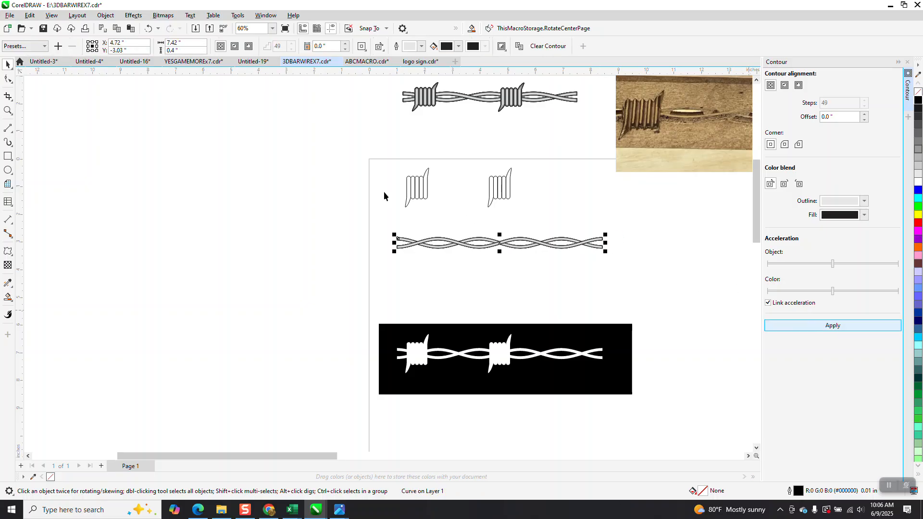
# Step: Apply the to-center contour to each of the first barb's five pieces, working from the down-pointing piece to the up-pointing one
pyautogui.click(8, 110)
pyautogui.click(491, 207)
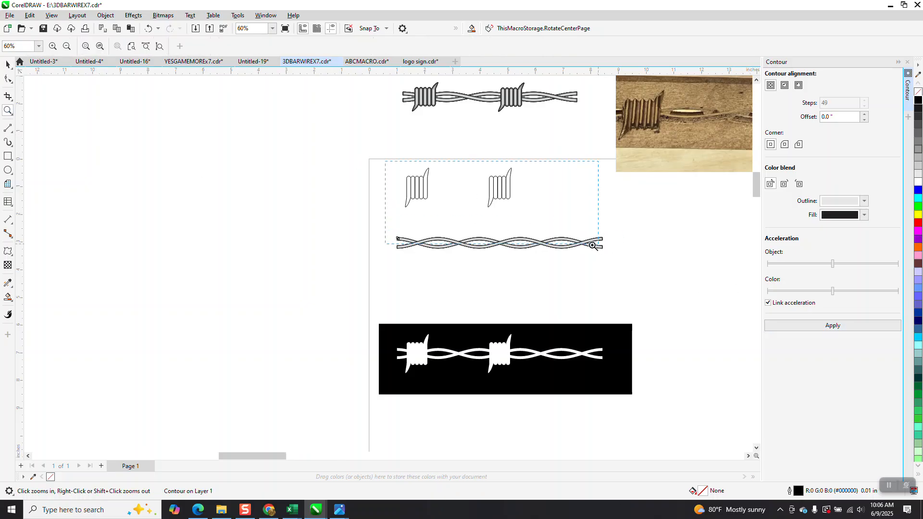
pyautogui.click(8, 64)
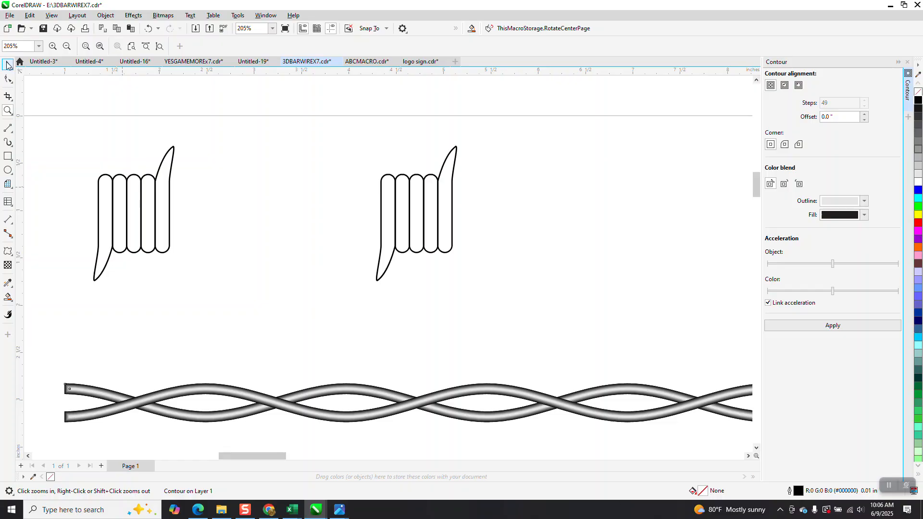
pyautogui.click(100, 192)
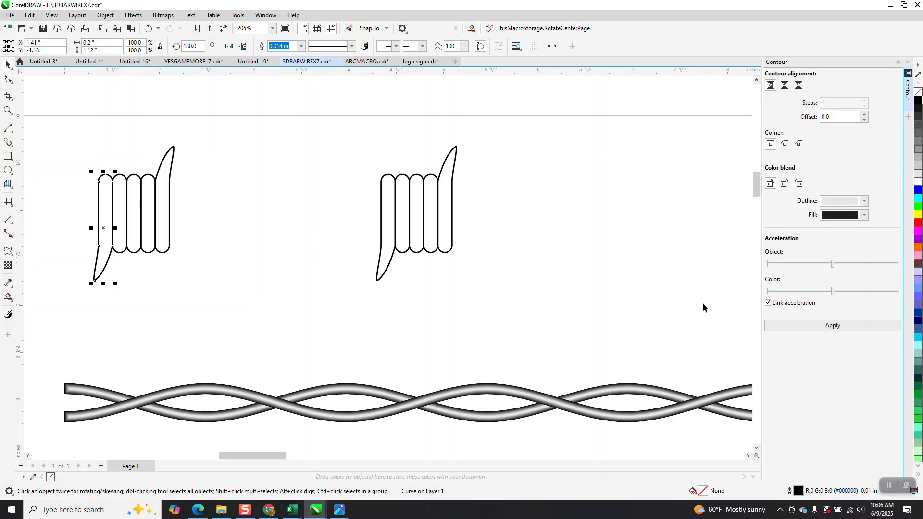
pyautogui.click(807, 325)
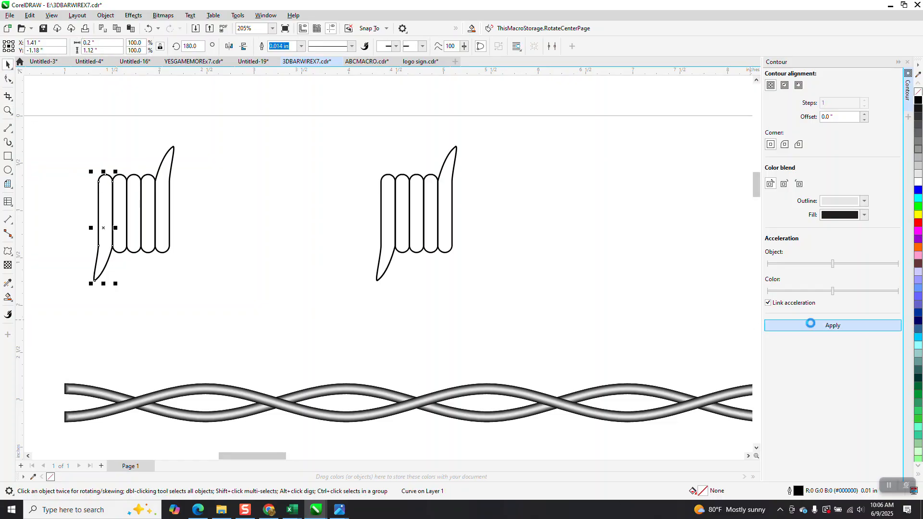
pyautogui.click(123, 187)
pyautogui.click(850, 325)
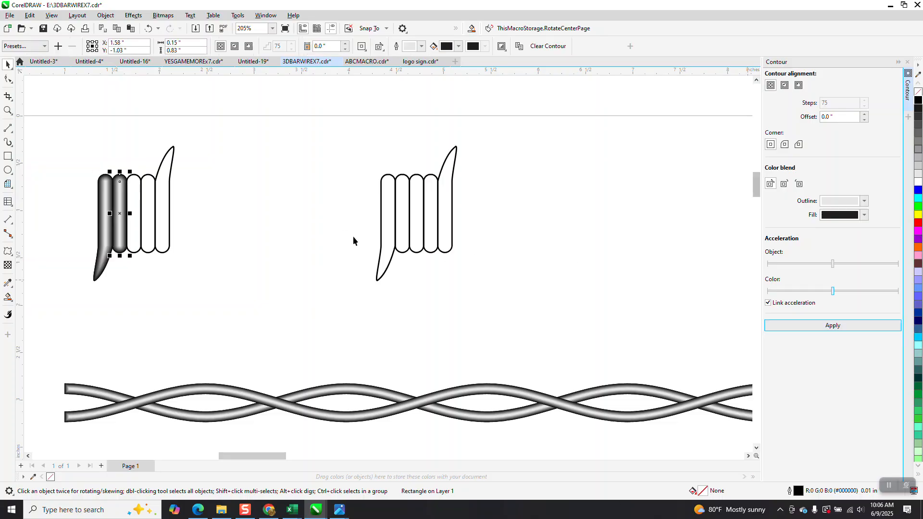
pyautogui.click(137, 188)
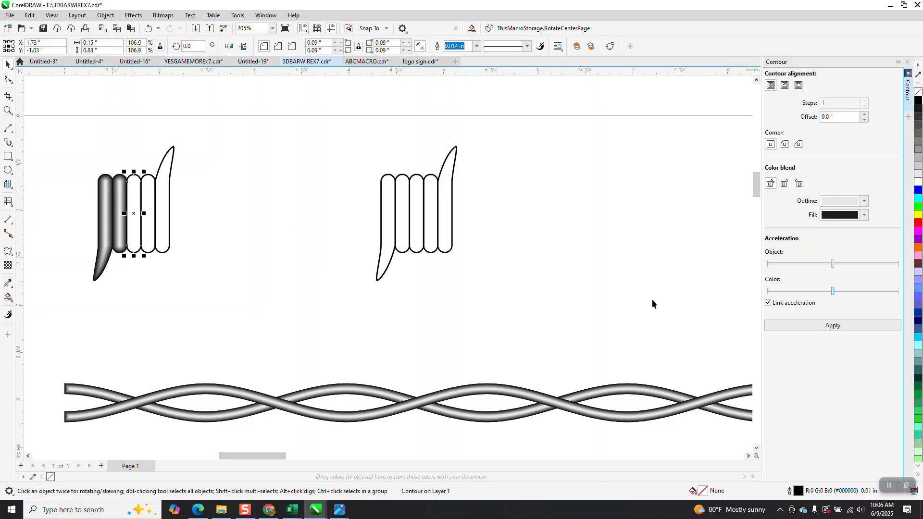
pyautogui.click(812, 326)
pyautogui.click(150, 194)
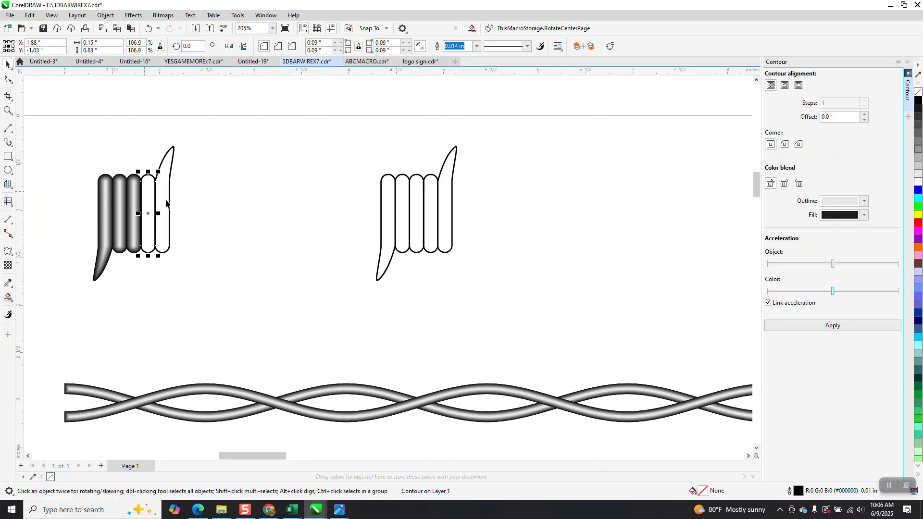
pyautogui.click(841, 327)
pyautogui.click(172, 198)
pyautogui.click(833, 326)
# Step: Apply the to-center contour to all five pieces of the second barb in one operation
pyautogui.moveTo(354, 148); pyautogui.dragTo(499, 302)
pyautogui.moveTo(299, 130); pyautogui.dragTo(523, 321)
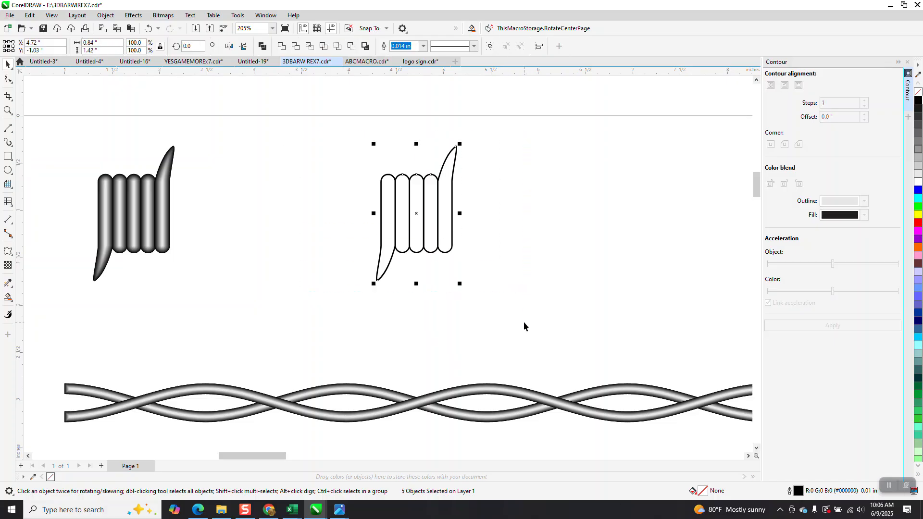
pyautogui.click(819, 326)
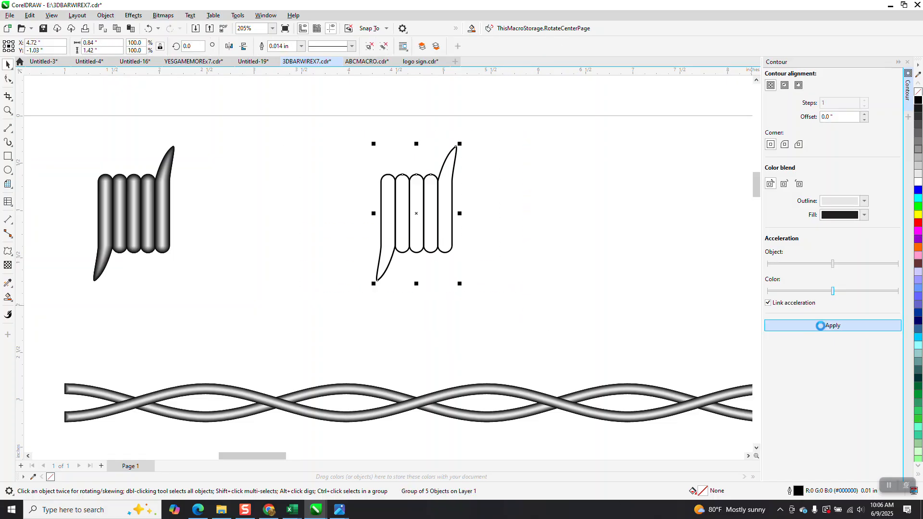
# Step: Group the first barb's contoured pieces and move both barbs down 2 in onto the twisted wires
pyautogui.scroll(-2, 479, 293)
pyautogui.moveTo(199, 184); pyautogui.dragTo(315, 298)
pyautogui.hotkey('ctrl', 'g')
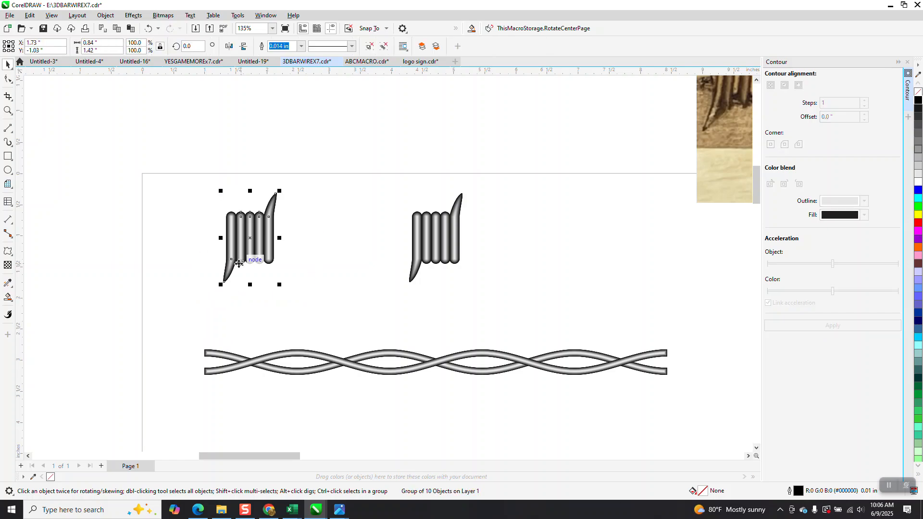
pyautogui.moveTo(246, 263); pyautogui.dragTo(246, 388)
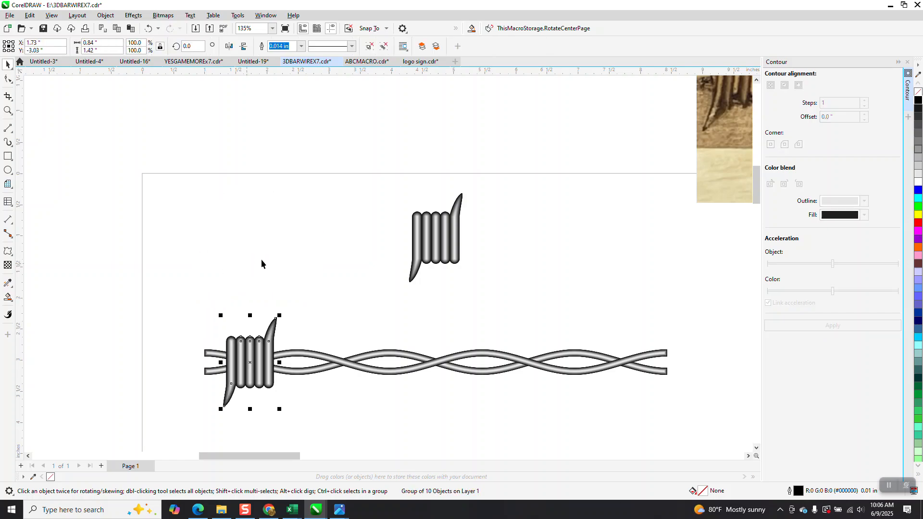
pyautogui.click(446, 245)
pyautogui.hotkey('ctrl', 'r')
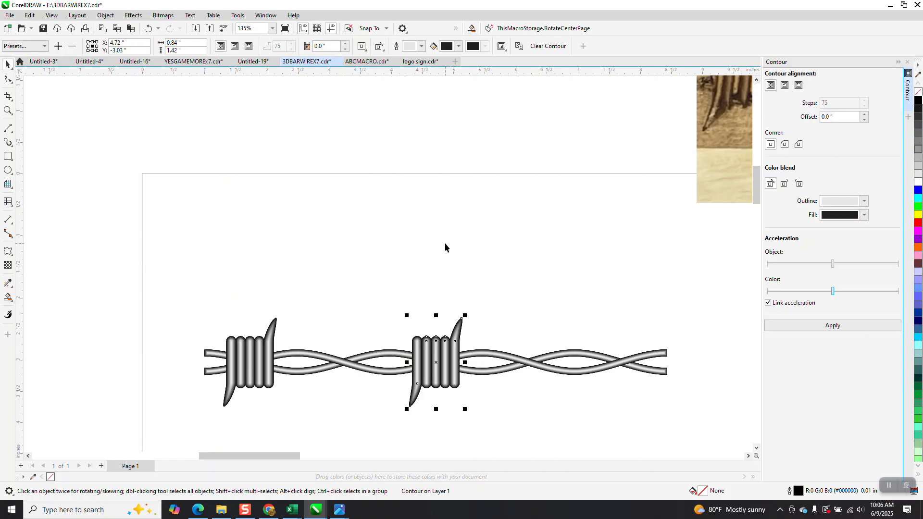
# Step: Group both contoured barbs together with the twisted wires
pyautogui.scroll(-1, 445, 243)
pyautogui.moveTo(565, 408); pyautogui.dragTo(619, 402)
pyautogui.hotkey('ctrl', 'g')
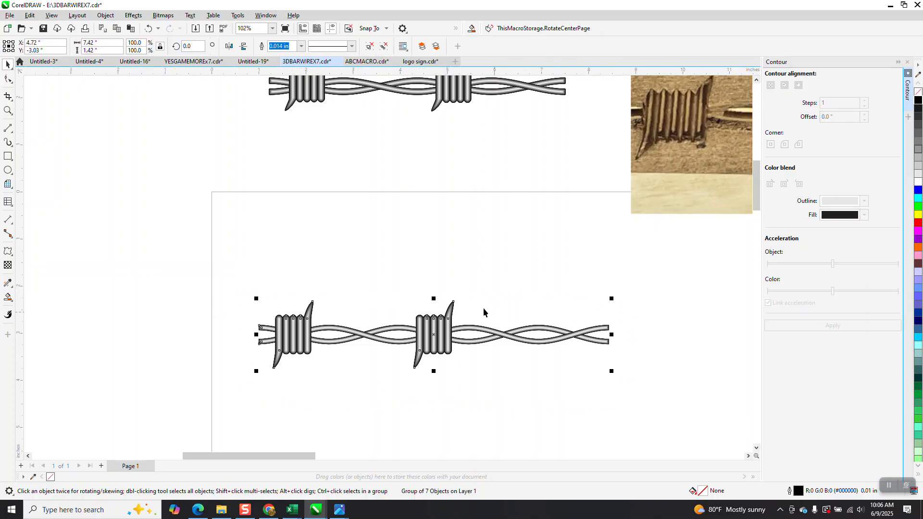
# Step: Convert the grouped barbed wire to a 300 dpi Grayscale (8-bit) bitmap with anti-aliasing and a transparent background
pyautogui.scroll(-2, 445, 269)
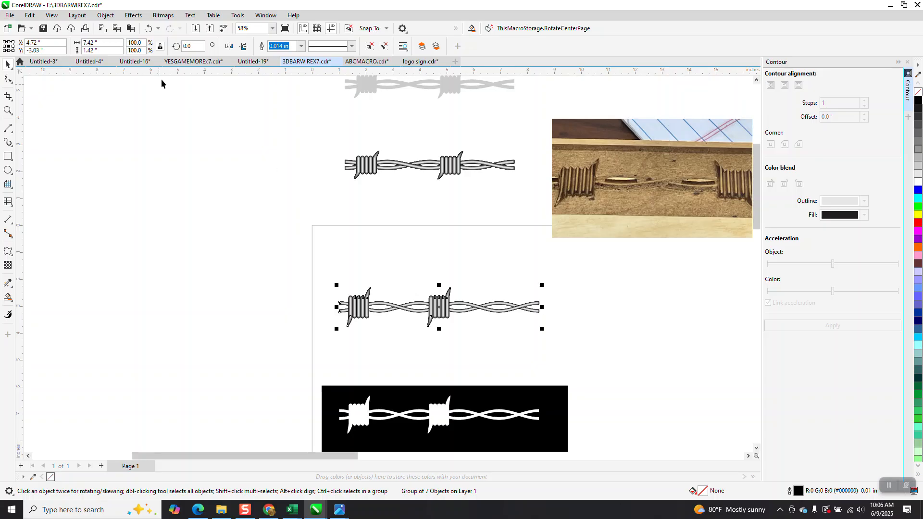
pyautogui.click(8, 110)
pyautogui.moveTo(445, 289); pyautogui.dragTo(458, 295)
pyautogui.scroll(-4, 442, 291)
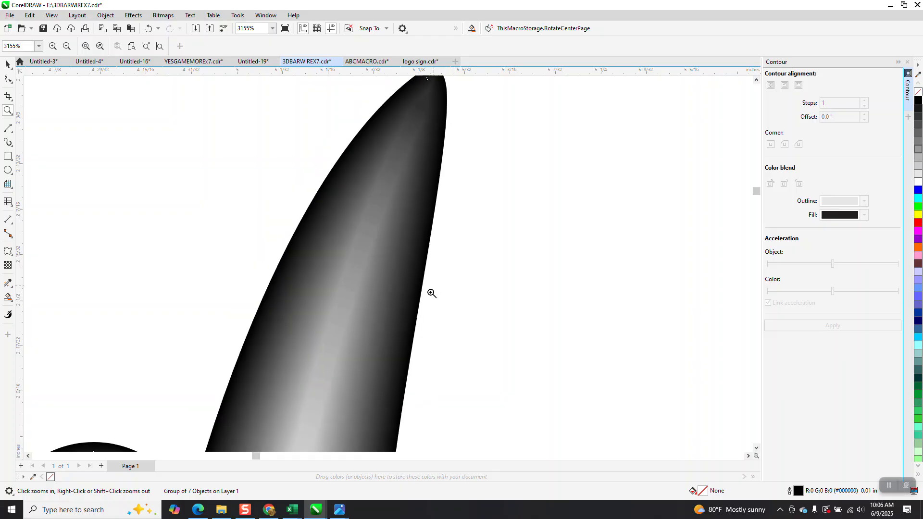
pyautogui.click(7, 65)
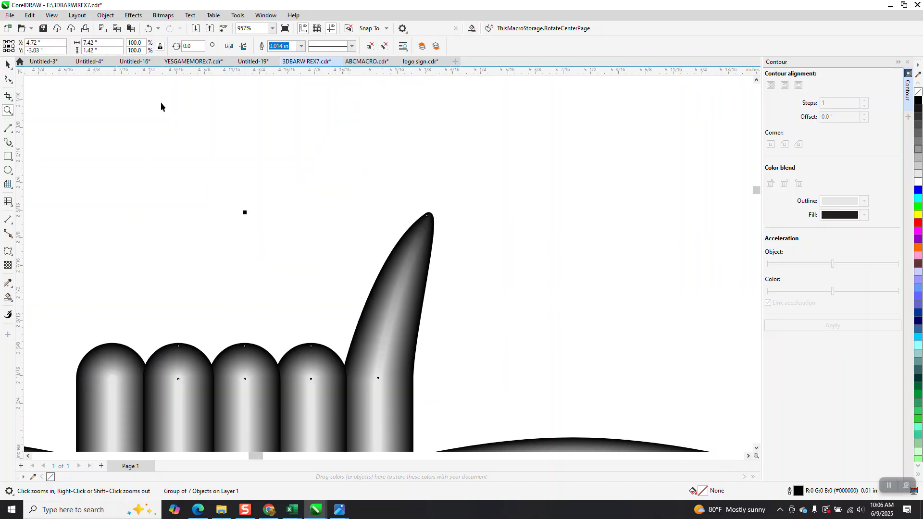
pyautogui.click(160, 15)
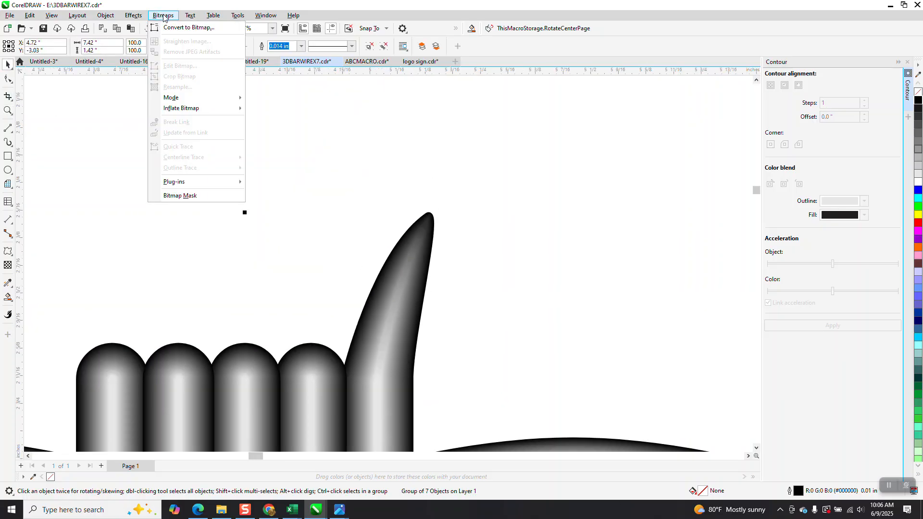
pyautogui.click(189, 28)
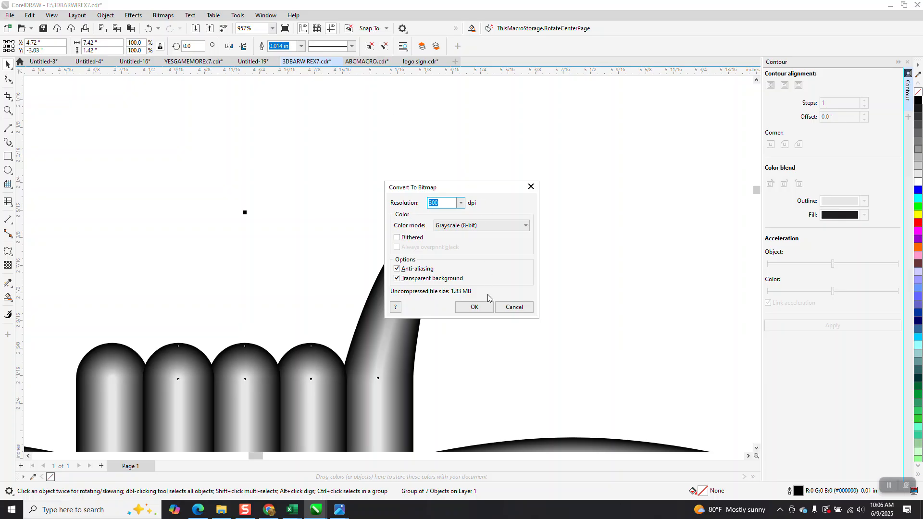
pyautogui.click(489, 307)
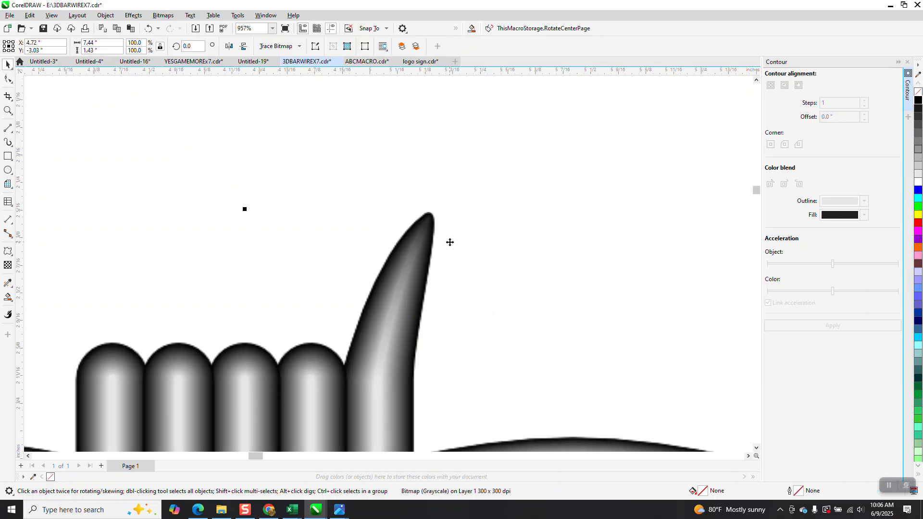
pyautogui.scroll(-5, 450, 243)
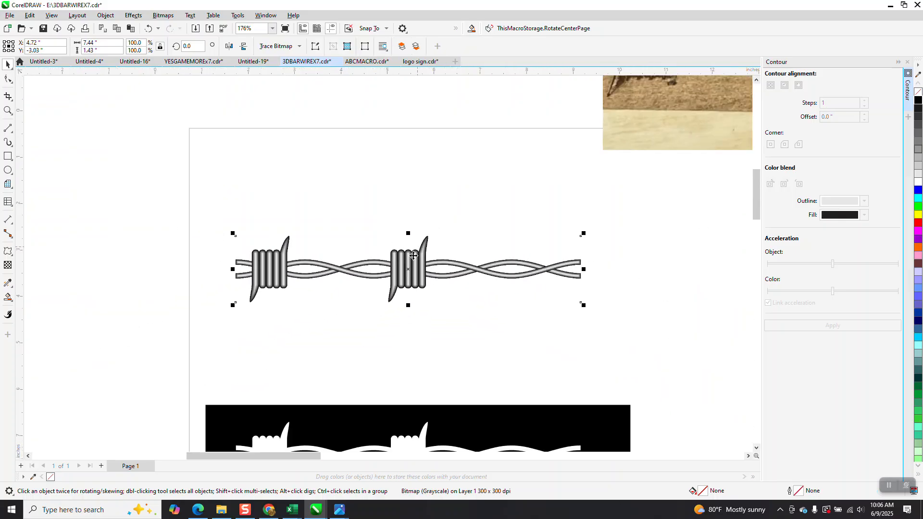
# Step: Smart-fill the barbed-wire cut-out in the black piece with light grey (RGB 204, 204, 204) and no outline
pyautogui.scroll(-2, 415, 254)
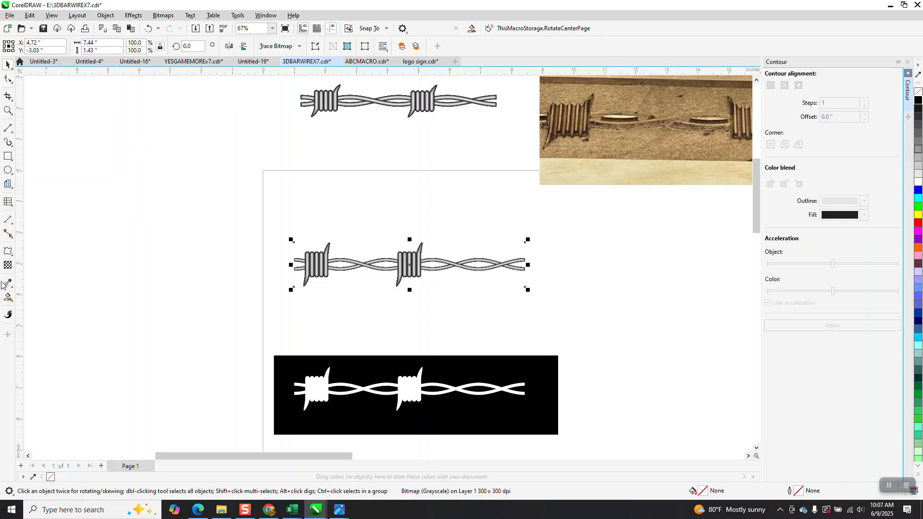
pyautogui.click(8, 297)
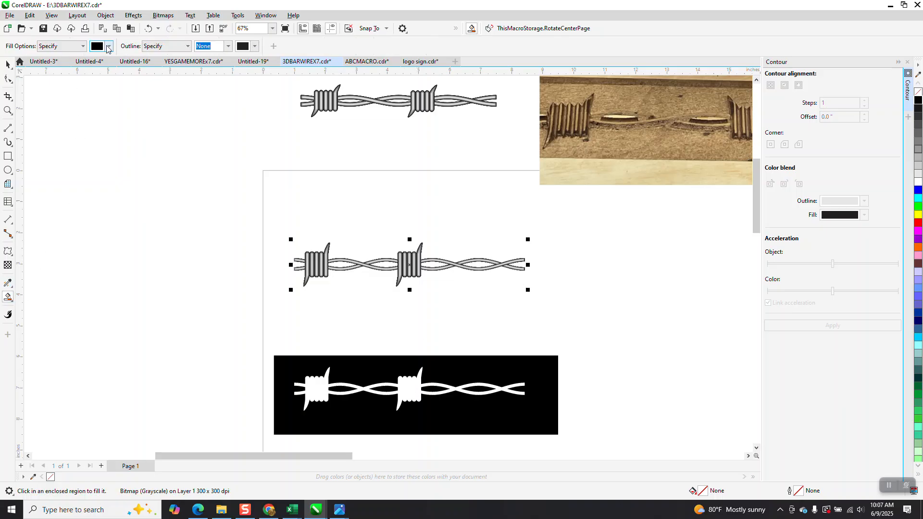
pyautogui.click(109, 47)
pyautogui.click(103, 106)
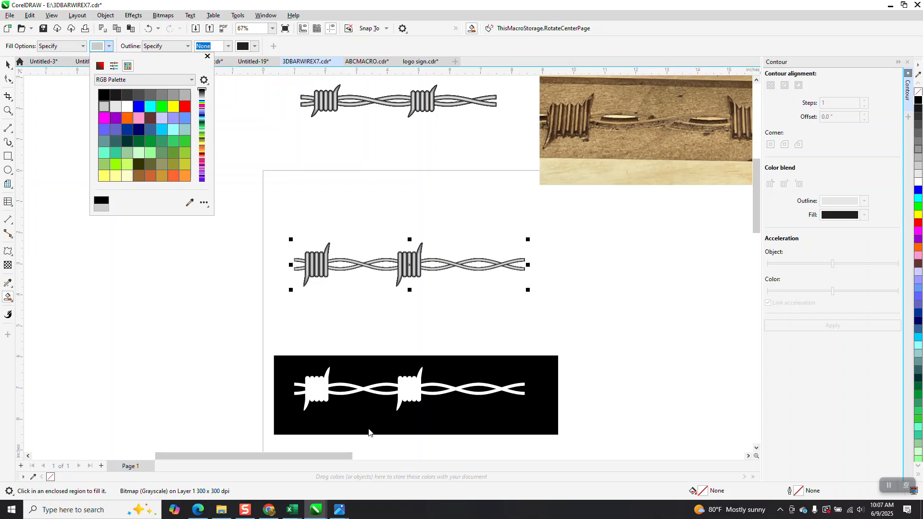
pyautogui.click(322, 389)
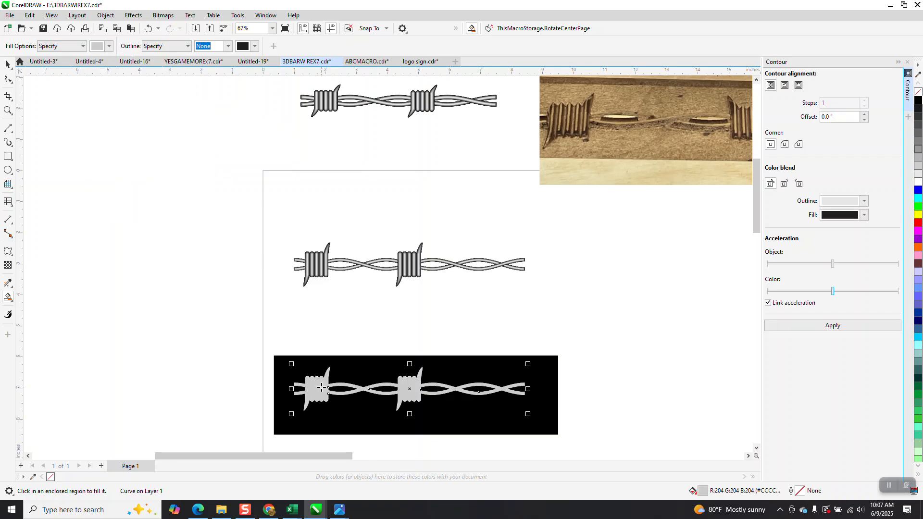
# Step: Move the light grey barbed-wire silhouette up 2 in, clear of the black piece
pyautogui.hotkey('shift', 'Up')
pyautogui.hotkey('shift', 'Up')
pyautogui.hotkey('shift', 'Up')
pyautogui.hotkey('shift', 'Up')
pyautogui.hotkey('shift', 'Up')
pyautogui.hotkey('shift', 'Up')
pyautogui.hotkey('shift', 'Up')
pyautogui.hotkey('shift', 'Up')
pyautogui.hotkey('shift', 'Up')
pyautogui.hotkey('shift', 'Up')
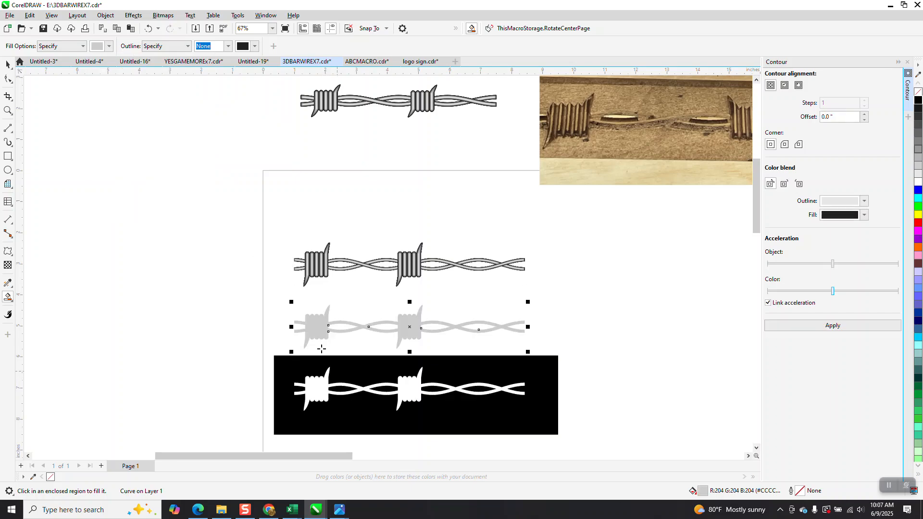
# Step: Delete the older barbed-wire copies above the page
pyautogui.click(7, 64)
pyautogui.scroll(-2, 358, 221)
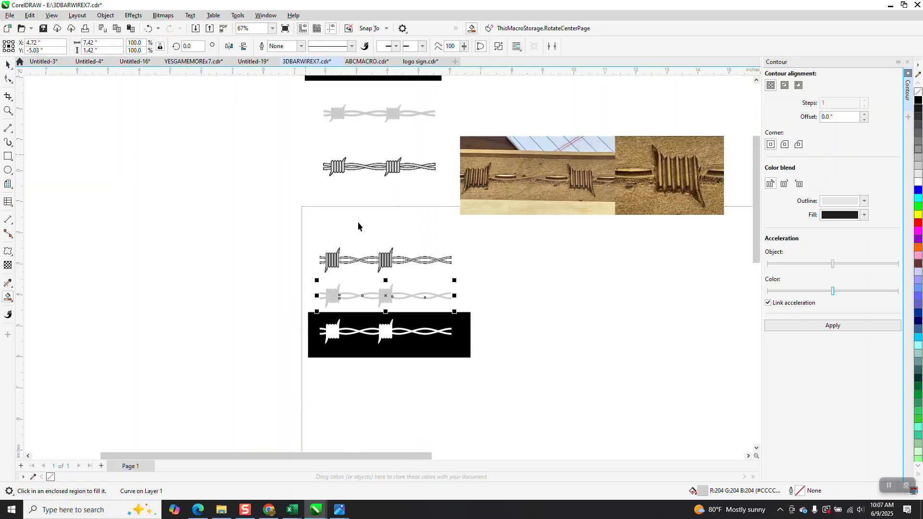
pyautogui.scroll(-3, 319, 116)
pyautogui.moveTo(313, 88); pyautogui.dragTo(419, 197)
pyautogui.press('Delete')
pyautogui.moveTo(443, 320); pyautogui.dragTo(443, 319)
pyautogui.press('Up')
pyautogui.press('Up')
pyautogui.press('Up')
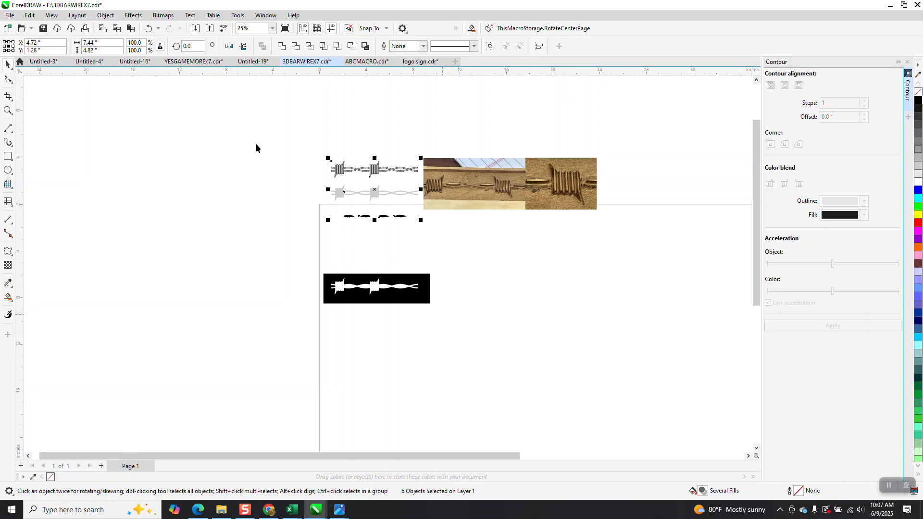
pyautogui.click(149, 29)
pyautogui.click(149, 30)
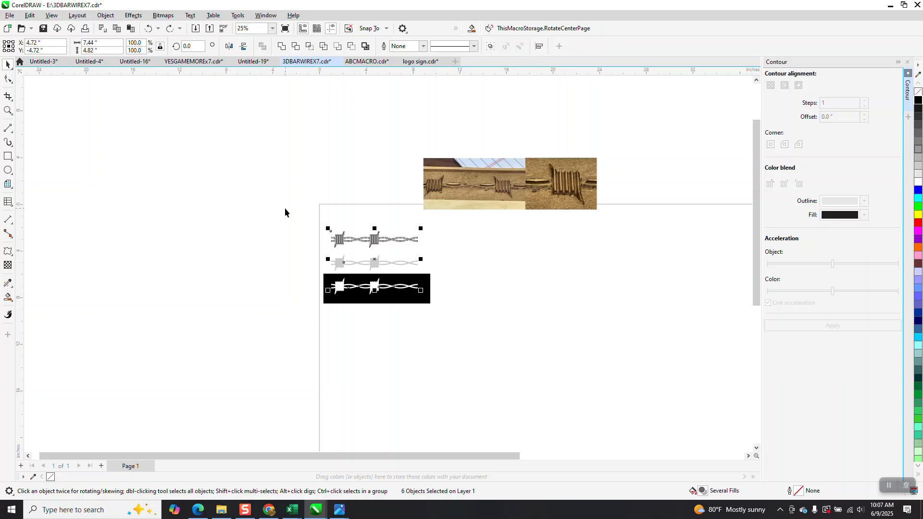
# Step: Move the bitmap, grey silhouette and black piece together up 10 in above the page, and shift the reference photos aside
pyautogui.moveTo(285, 208); pyautogui.dragTo(448, 321)
pyautogui.press('Up')
pyautogui.press('Up')
pyautogui.press('Up')
pyautogui.press('Up')
pyautogui.press('Up')
pyautogui.moveTo(484, 203); pyautogui.dragTo(595, 169)
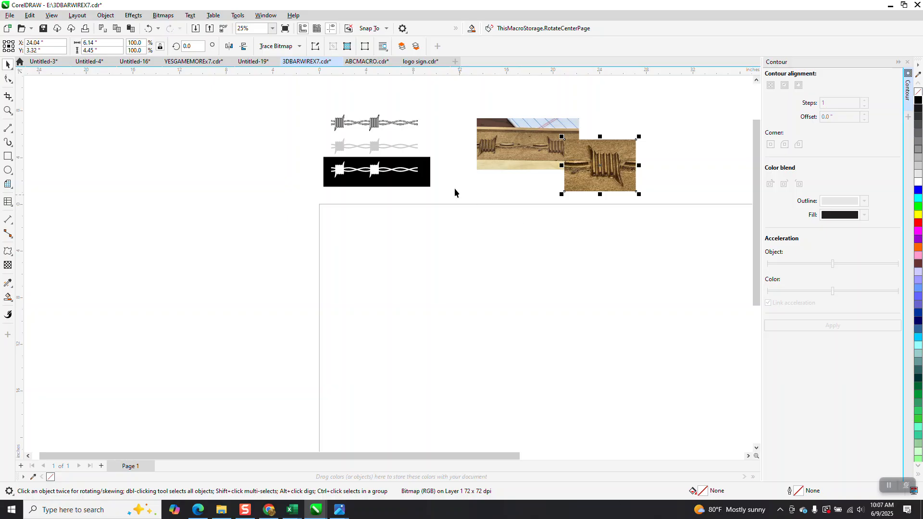
# Step: Move the grayscale barbed-wire bitmap down 8 in onto the page
pyautogui.click(394, 126)
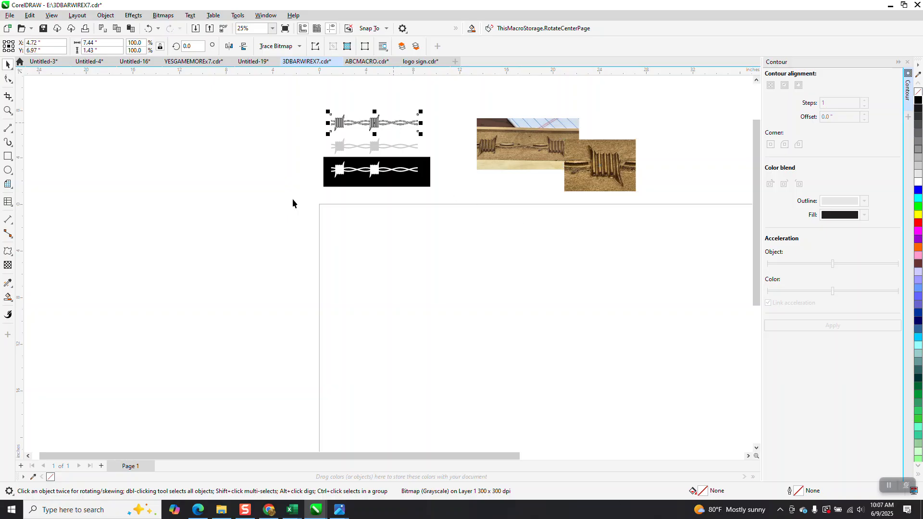
pyautogui.press('Down')
pyautogui.press('Down')
pyautogui.press('Down')
pyautogui.press('Down')
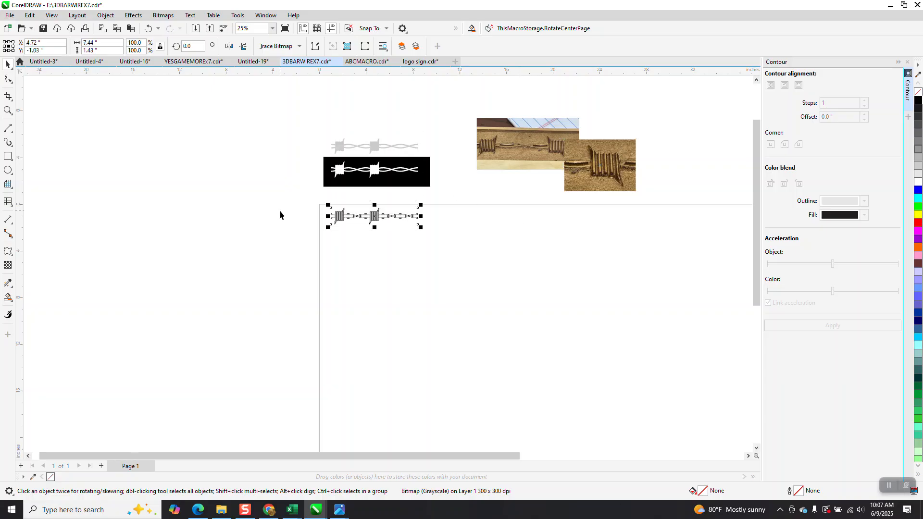
# Step: Inspect the grayscale barbed-wire bitmap up close and move it 12 in left, off the page
pyautogui.click(8, 110)
pyautogui.moveTo(280, 199); pyautogui.dragTo(451, 255)
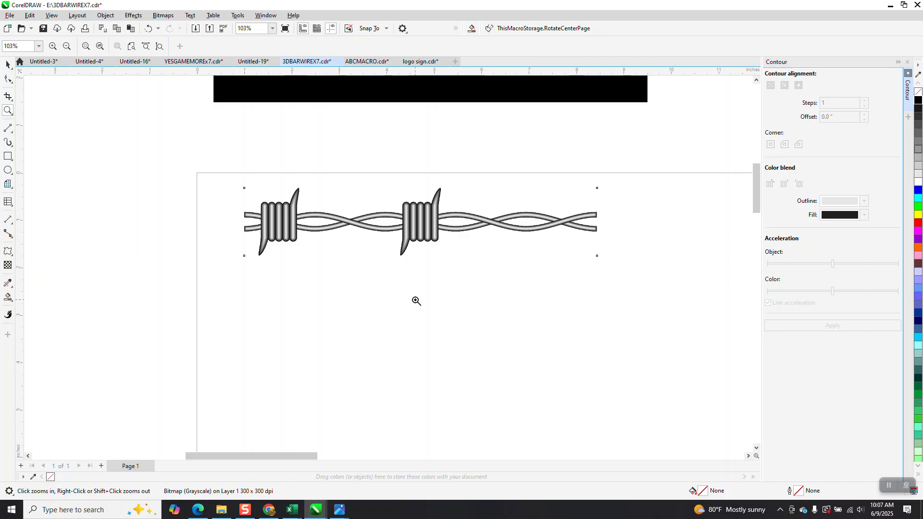
pyautogui.scroll(-2, 361, 323)
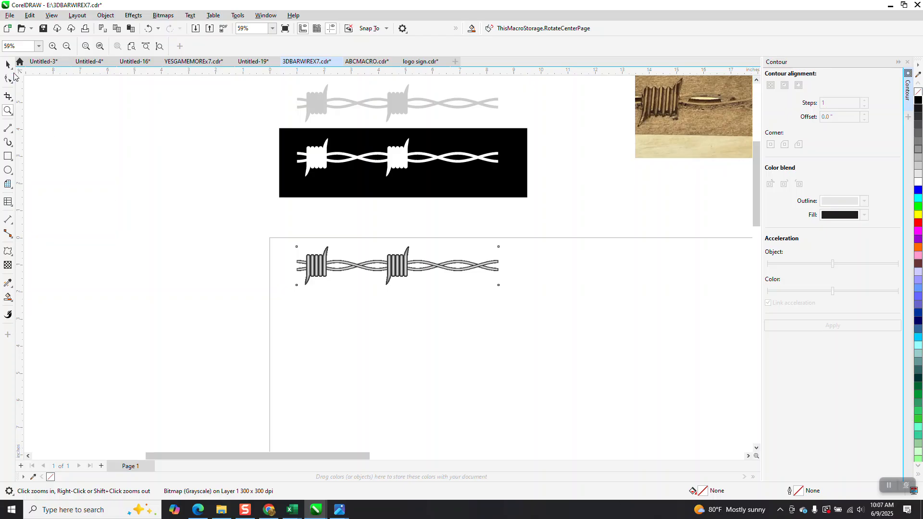
pyautogui.click(11, 68)
pyautogui.moveTo(261, 233); pyautogui.dragTo(534, 307)
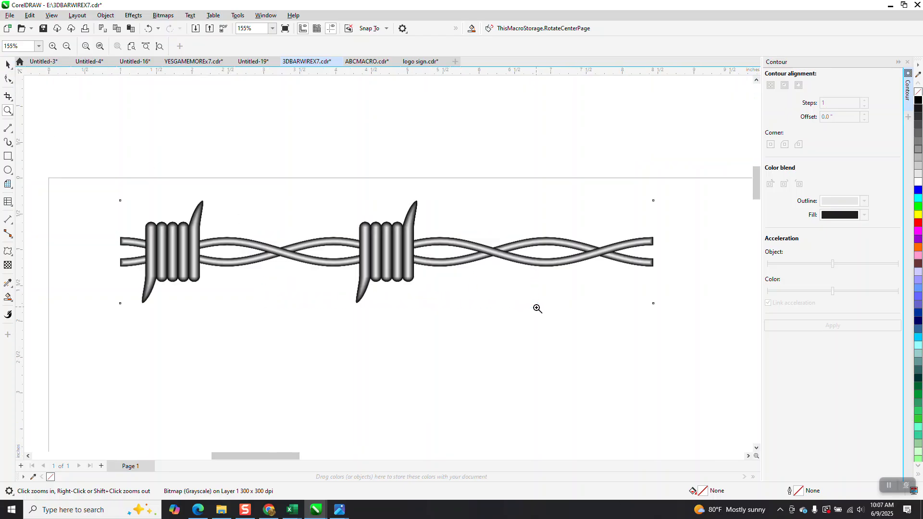
pyautogui.scroll(-4, 305, 255)
pyautogui.click(8, 64)
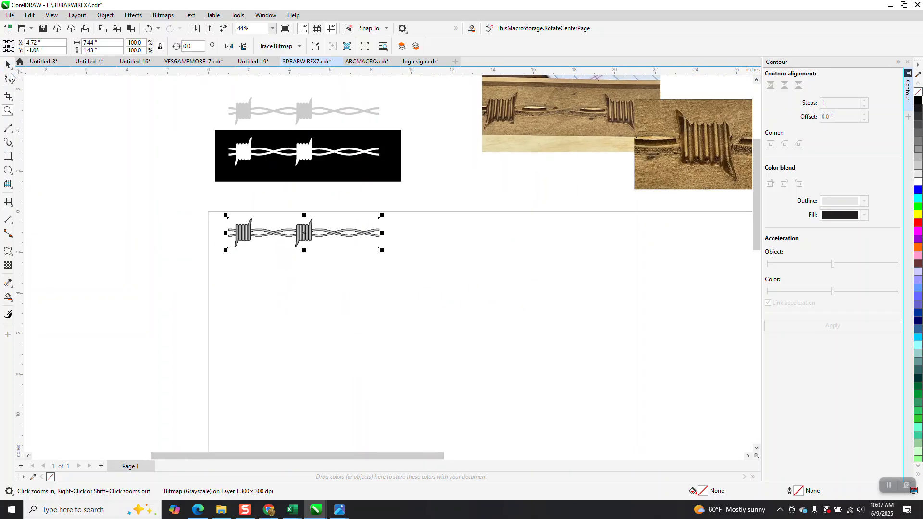
pyautogui.press('Left')
pyautogui.press('Left')
pyautogui.press('Left')
pyautogui.press('Left')
pyautogui.press('Left')
pyautogui.press('Left')
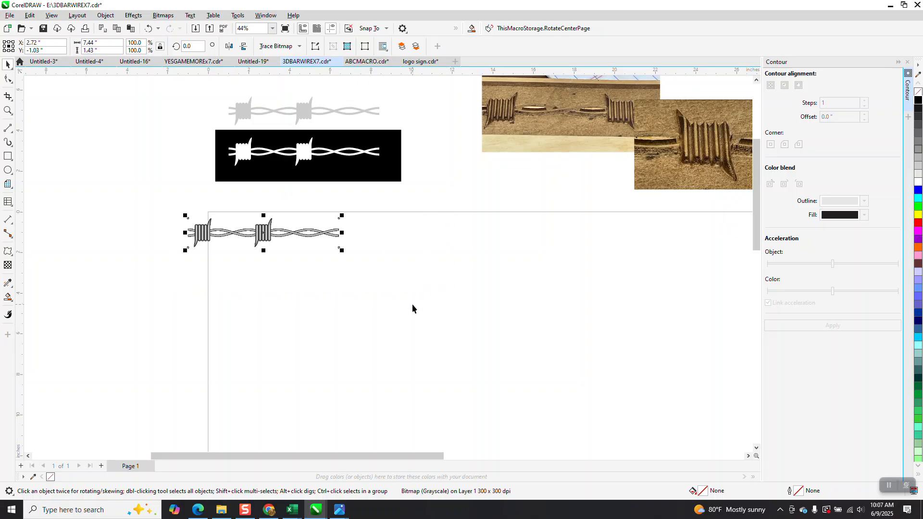
# Step: Move the light grey barbed-wire silhouette down 6 in onto the page
pyautogui.click(309, 120)
pyautogui.press('Down')
pyautogui.press('Down')
pyautogui.press('Down')
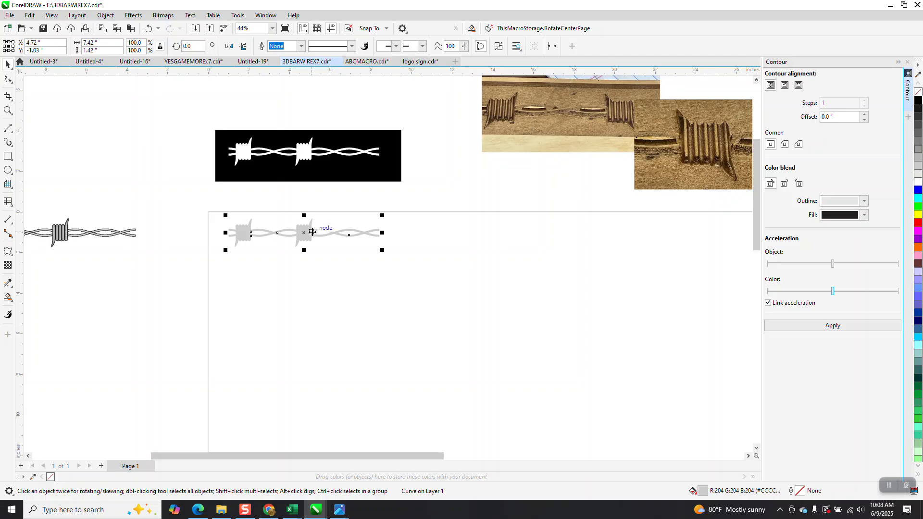
# Step: Compare the carved example photo, and move the grey silhouette 2 in down and 12 in left, below the grayscale bitmap
pyautogui.click(8, 110)
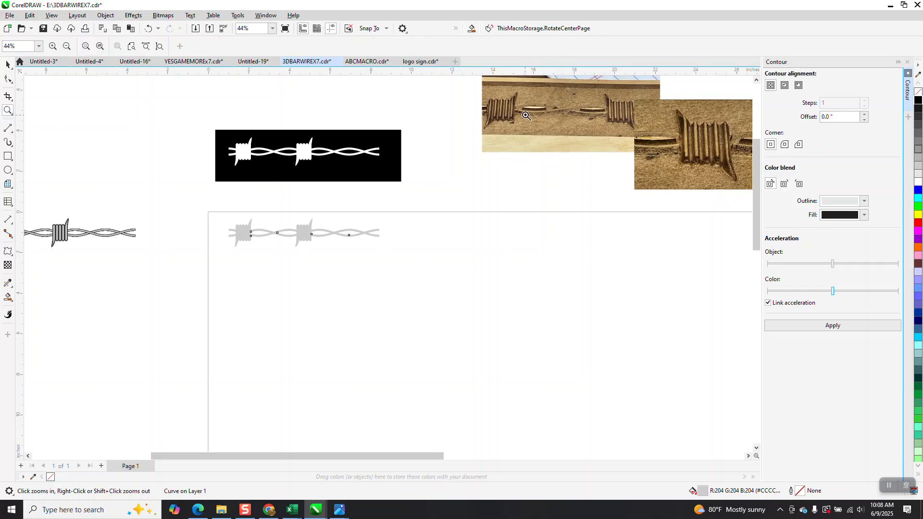
pyautogui.moveTo(526, 132); pyautogui.dragTo(500, 102)
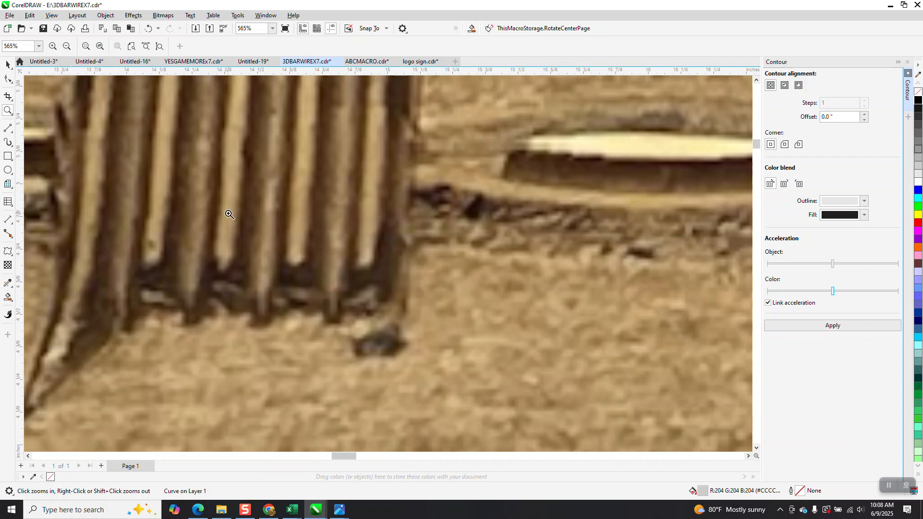
pyautogui.scroll(-2, 360, 228)
pyautogui.scroll(-3, 407, 231)
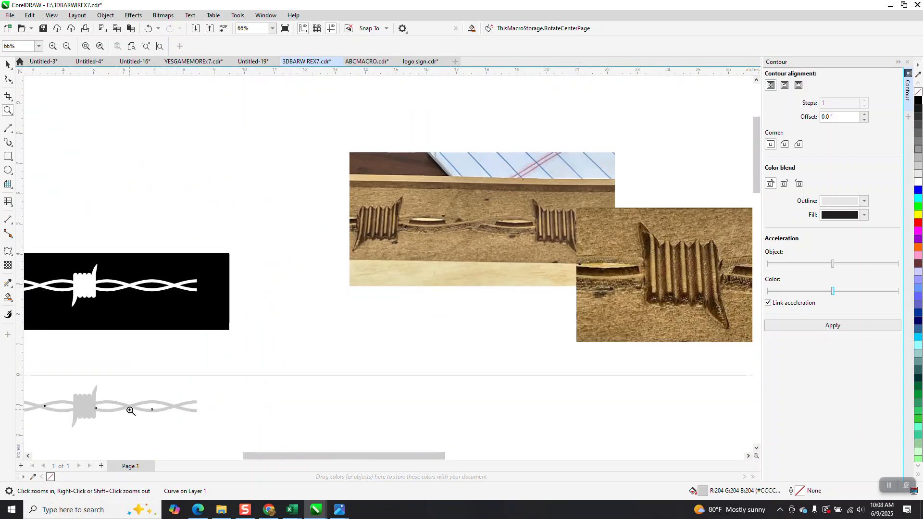
pyautogui.rightClick(464, 233)
pyautogui.click(8, 64)
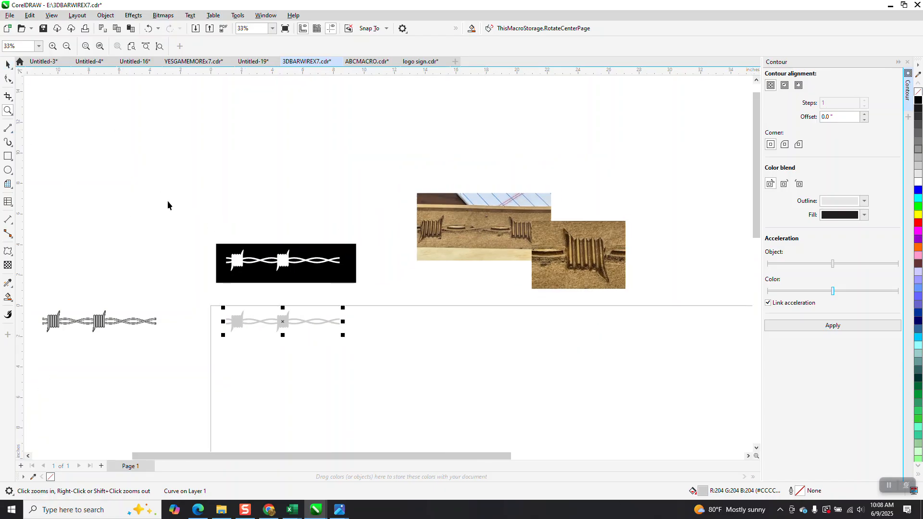
pyautogui.press('Down')
pyautogui.press('Left')
pyautogui.press('Left')
pyautogui.press('Left')
pyautogui.press('Left')
pyautogui.press('Left')
pyautogui.press('Left')
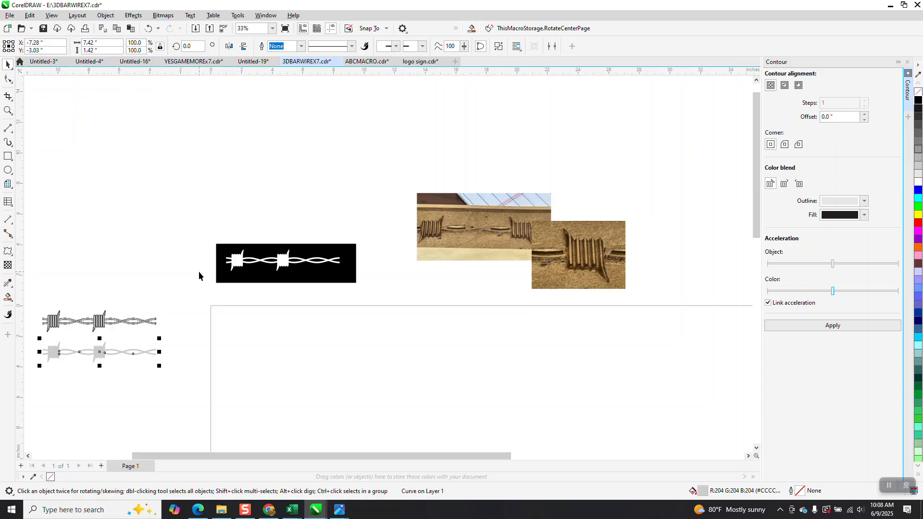
# Step: Move the black background piece with its barbed-wire cutout 4 in down onto the page
pyautogui.moveTo(206, 231); pyautogui.dragTo(357, 302)
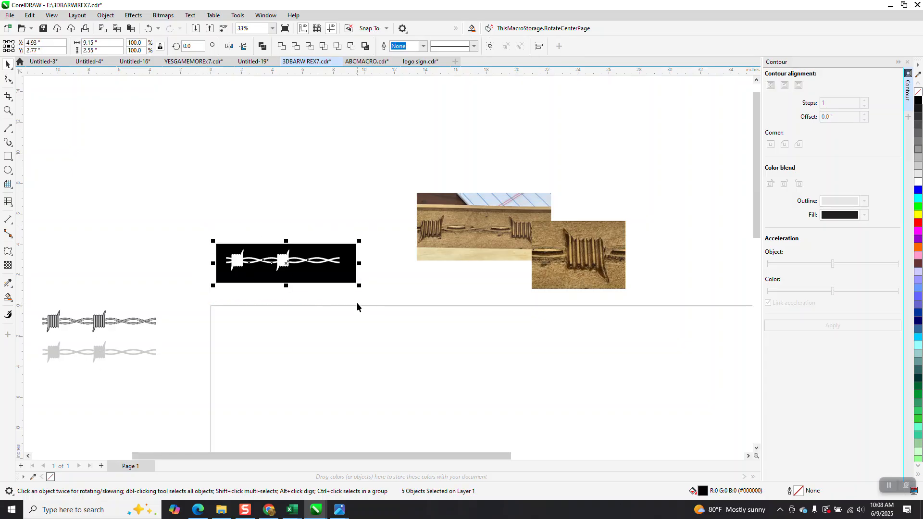
pyautogui.press('Down')
pyautogui.press('Down')
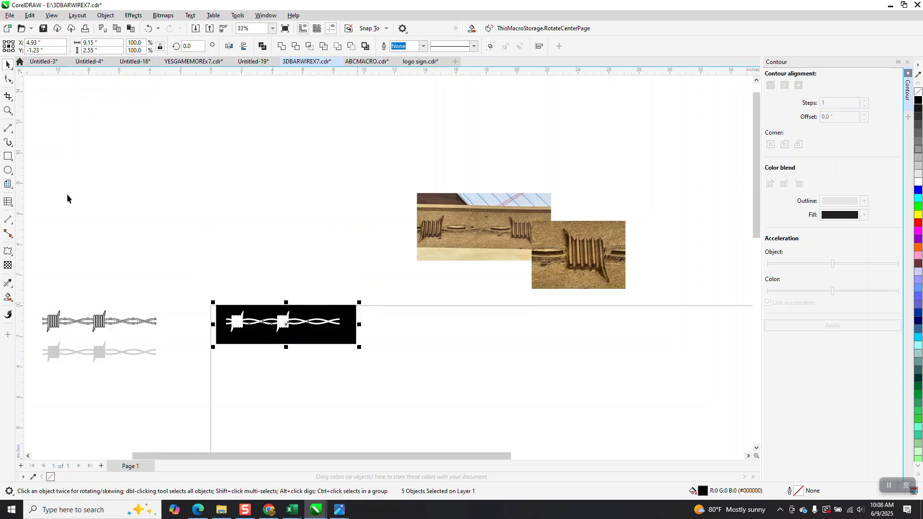
# Step: Examine the black background piece up close and compare its wire and barb shapes with the two carved example photos
pyautogui.click(8, 110)
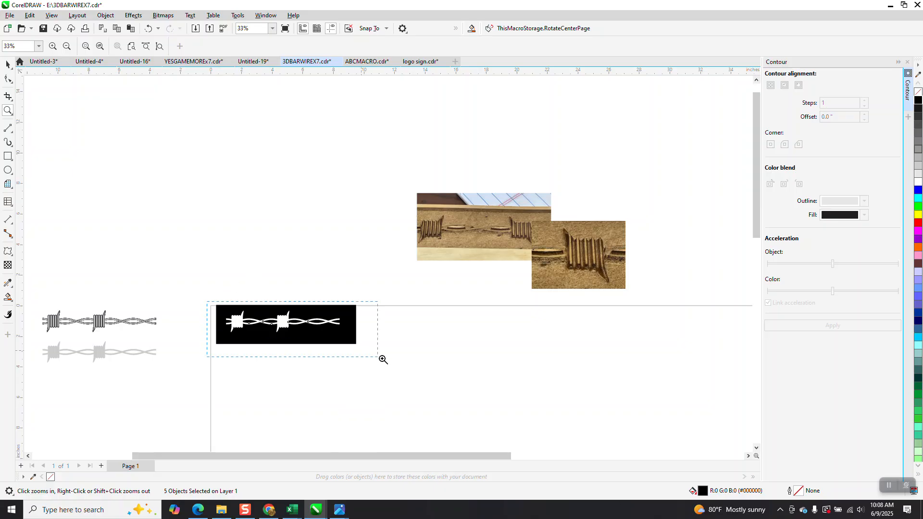
pyautogui.moveTo(364, 352); pyautogui.dragTo(397, 363)
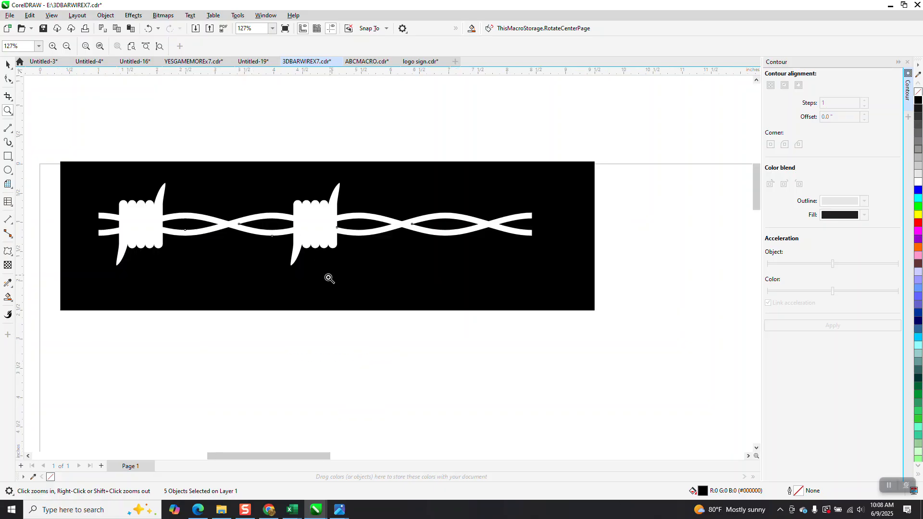
pyautogui.scroll(-1, 321, 274)
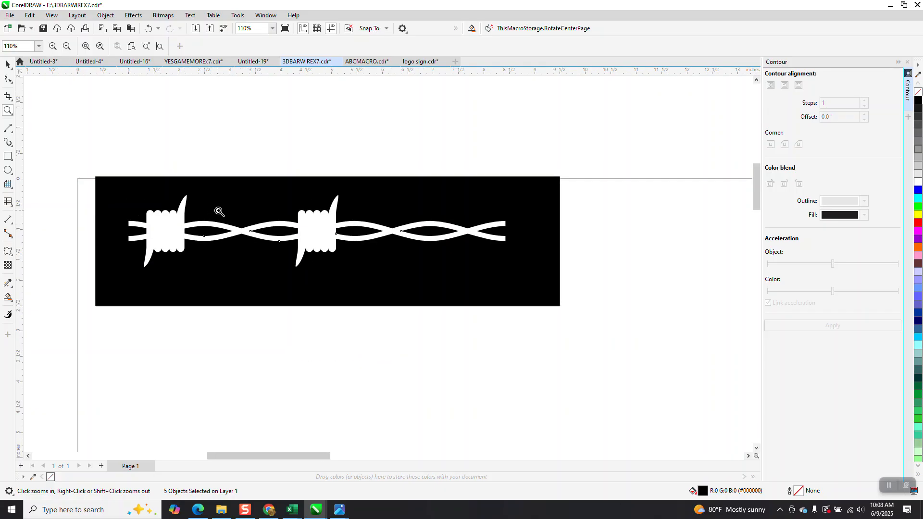
pyautogui.scroll(-2, 231, 216)
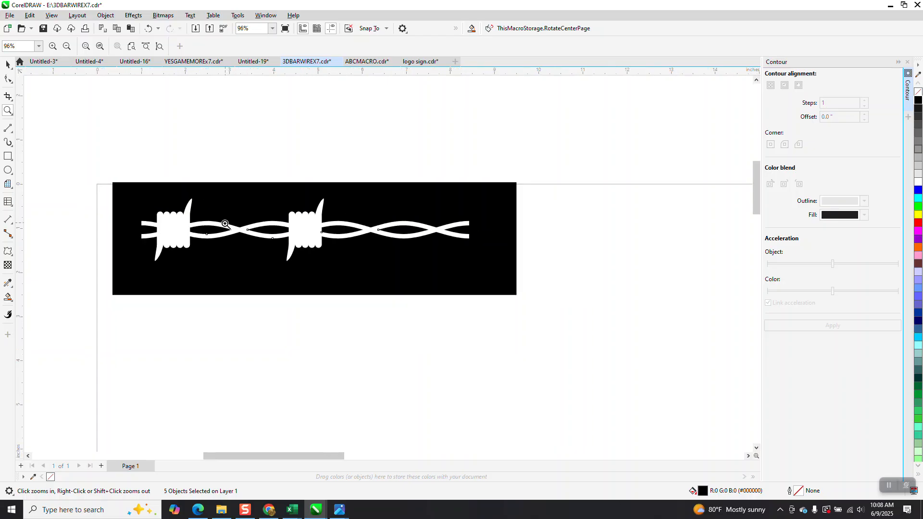
pyautogui.scroll(-5, 224, 224)
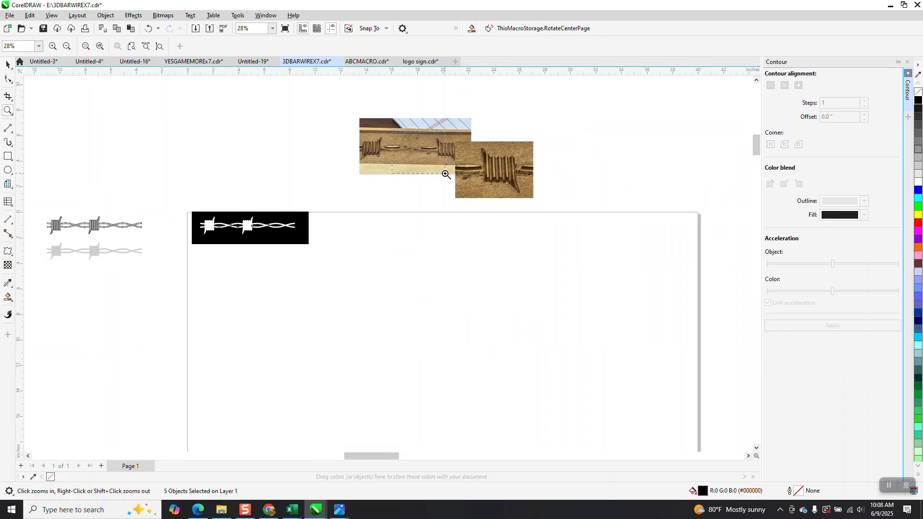
pyautogui.scroll(12, 443, 174)
pyautogui.scroll(-3, 459, 282)
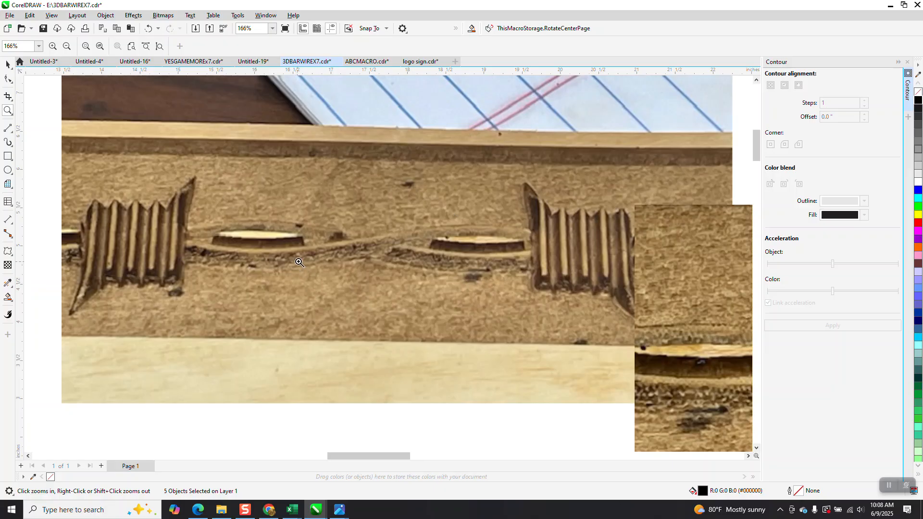
pyautogui.scroll(-4, 336, 269)
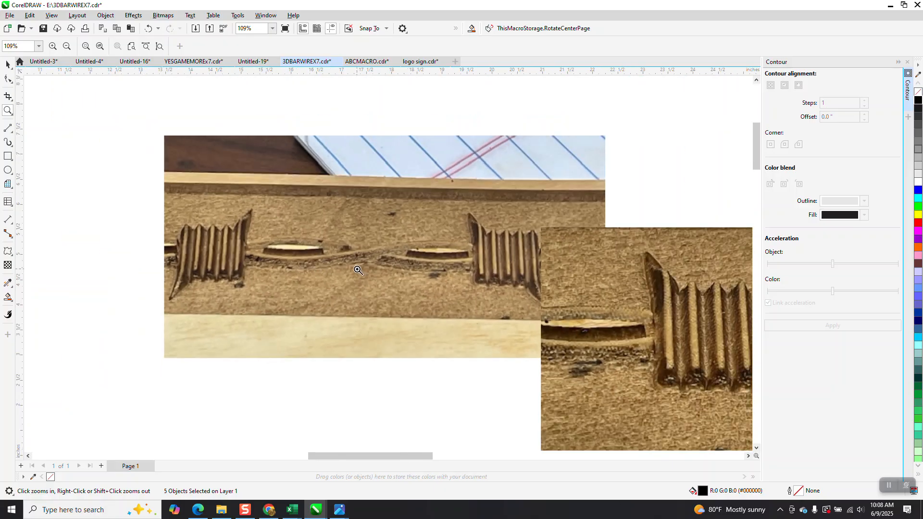
pyautogui.scroll(9, 571, 302)
pyautogui.scroll(-4, 467, 274)
pyautogui.scroll(-4, 467, 274)
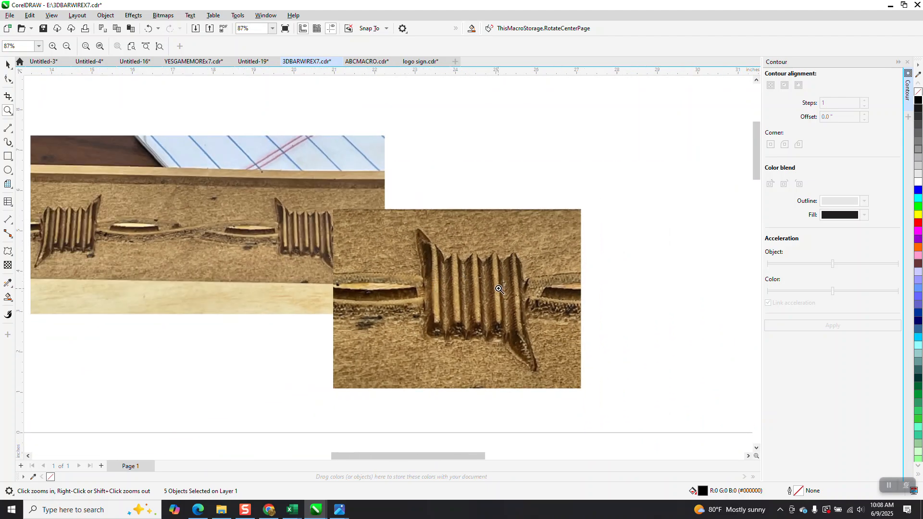
pyautogui.scroll(-4, 502, 286)
pyautogui.moveTo(281, 304); pyautogui.dragTo(362, 343)
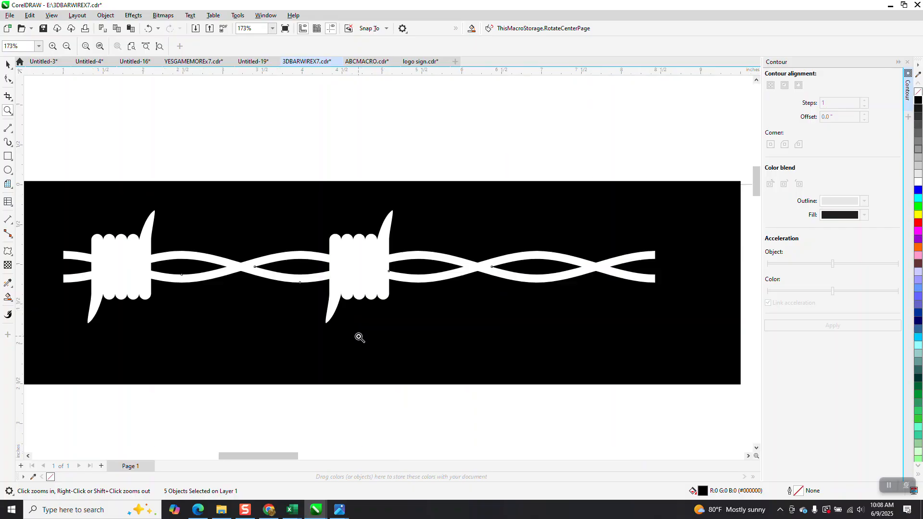
pyautogui.scroll(-5, 359, 337)
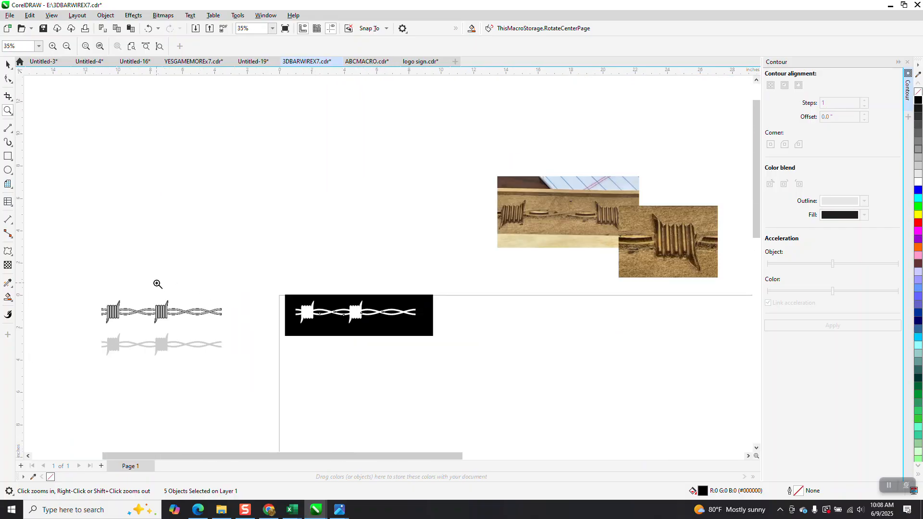
# Step: Select the grayscale barbed-wire bitmap above the grey silhouette
pyautogui.click(8, 64)
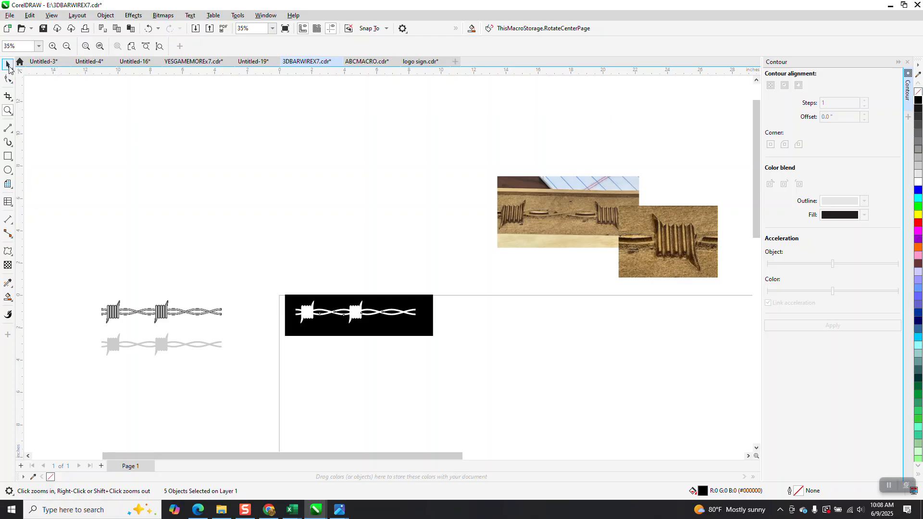
pyautogui.click(161, 314)
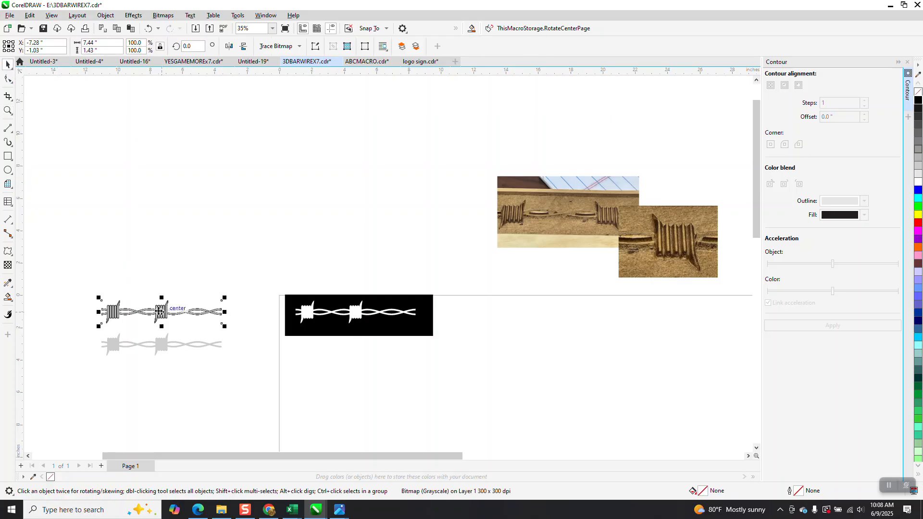